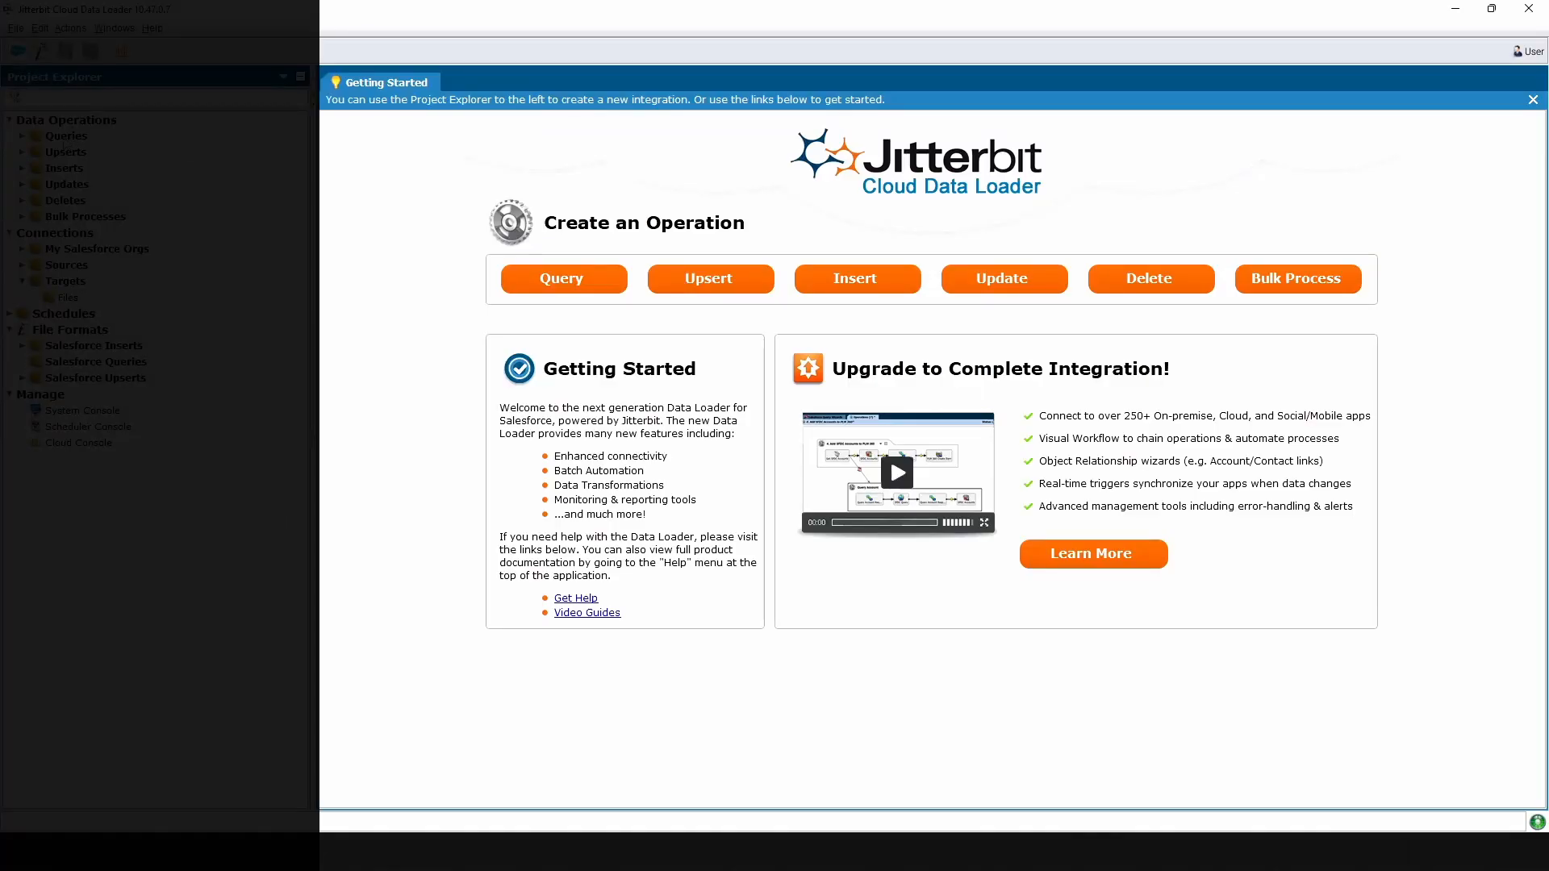
# Select the Queries folder under Data Operations in the Project Explorer.
pyautogui.click(48, 137)
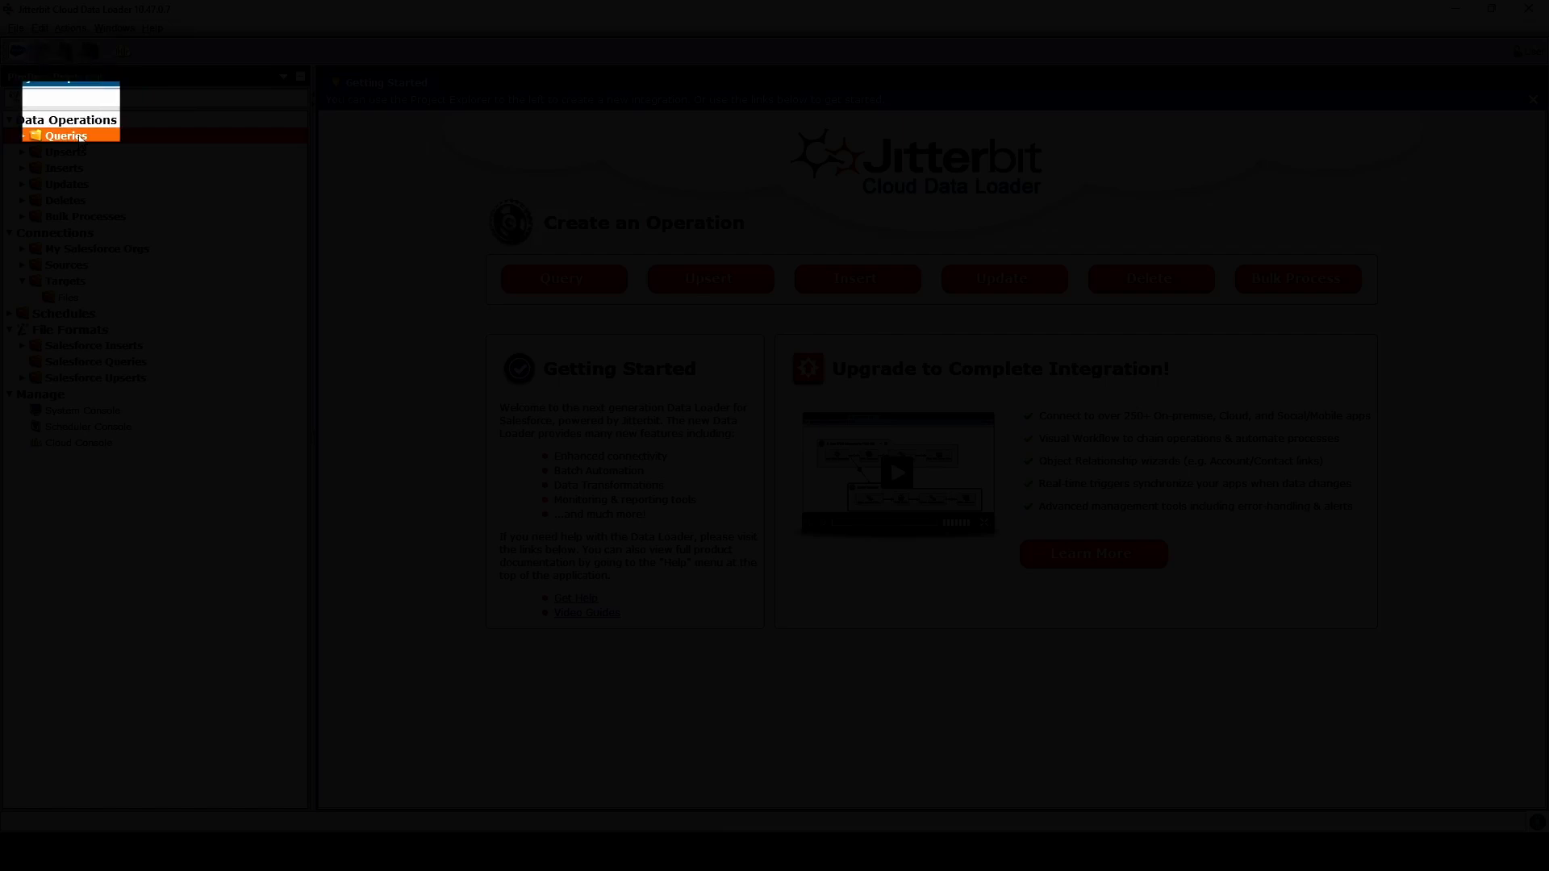
# Start a new query and enter the Salesforce user name, password and security token.
pyautogui.rightClick(80, 138)
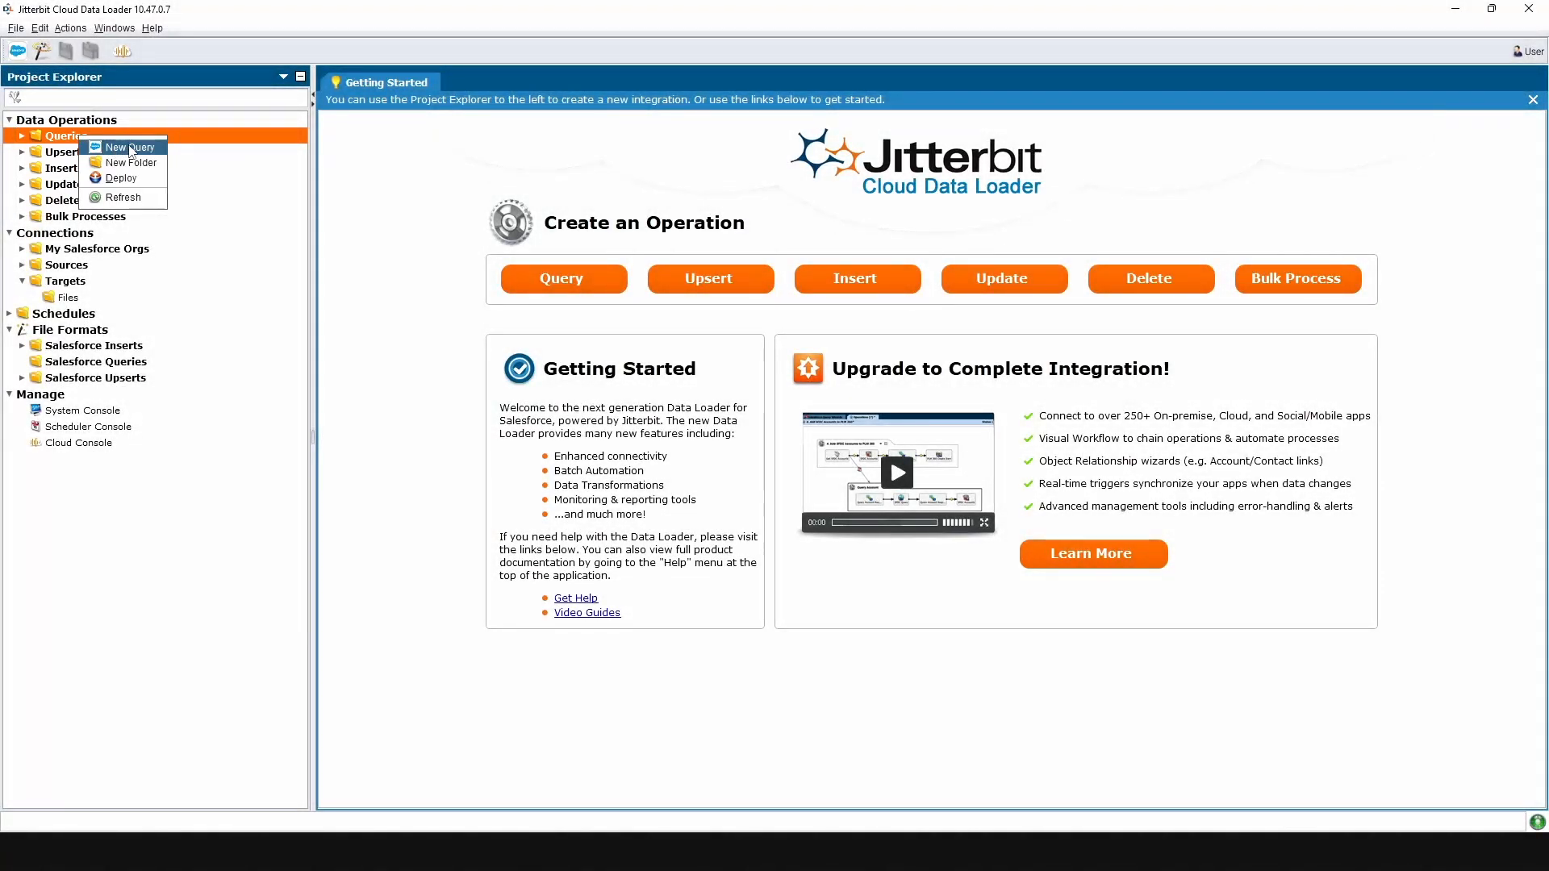
pyautogui.click(129, 147)
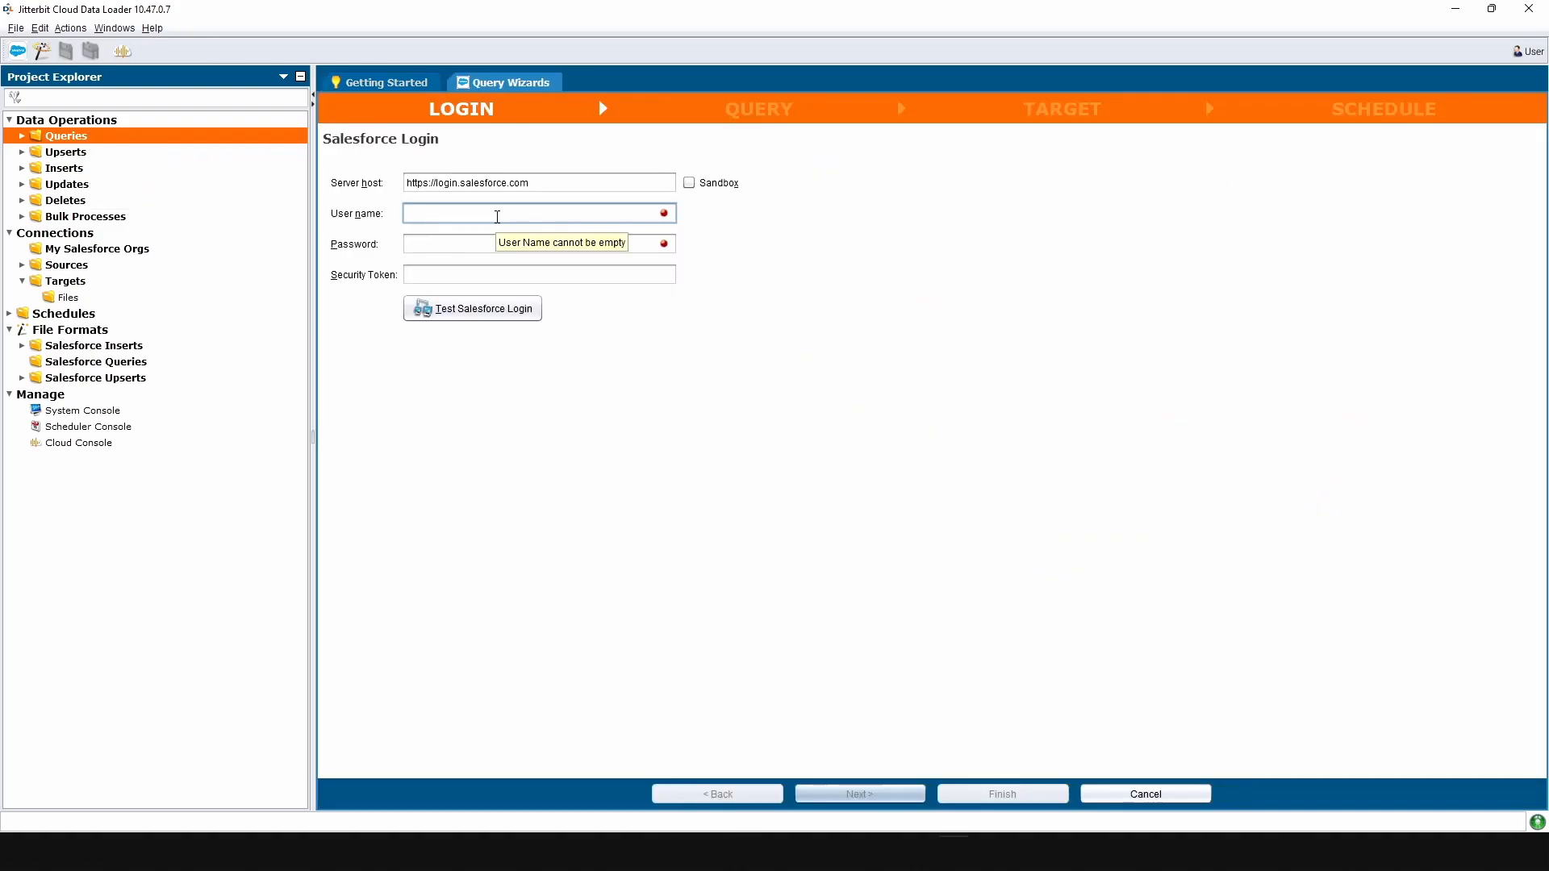
pyautogui.write('use')
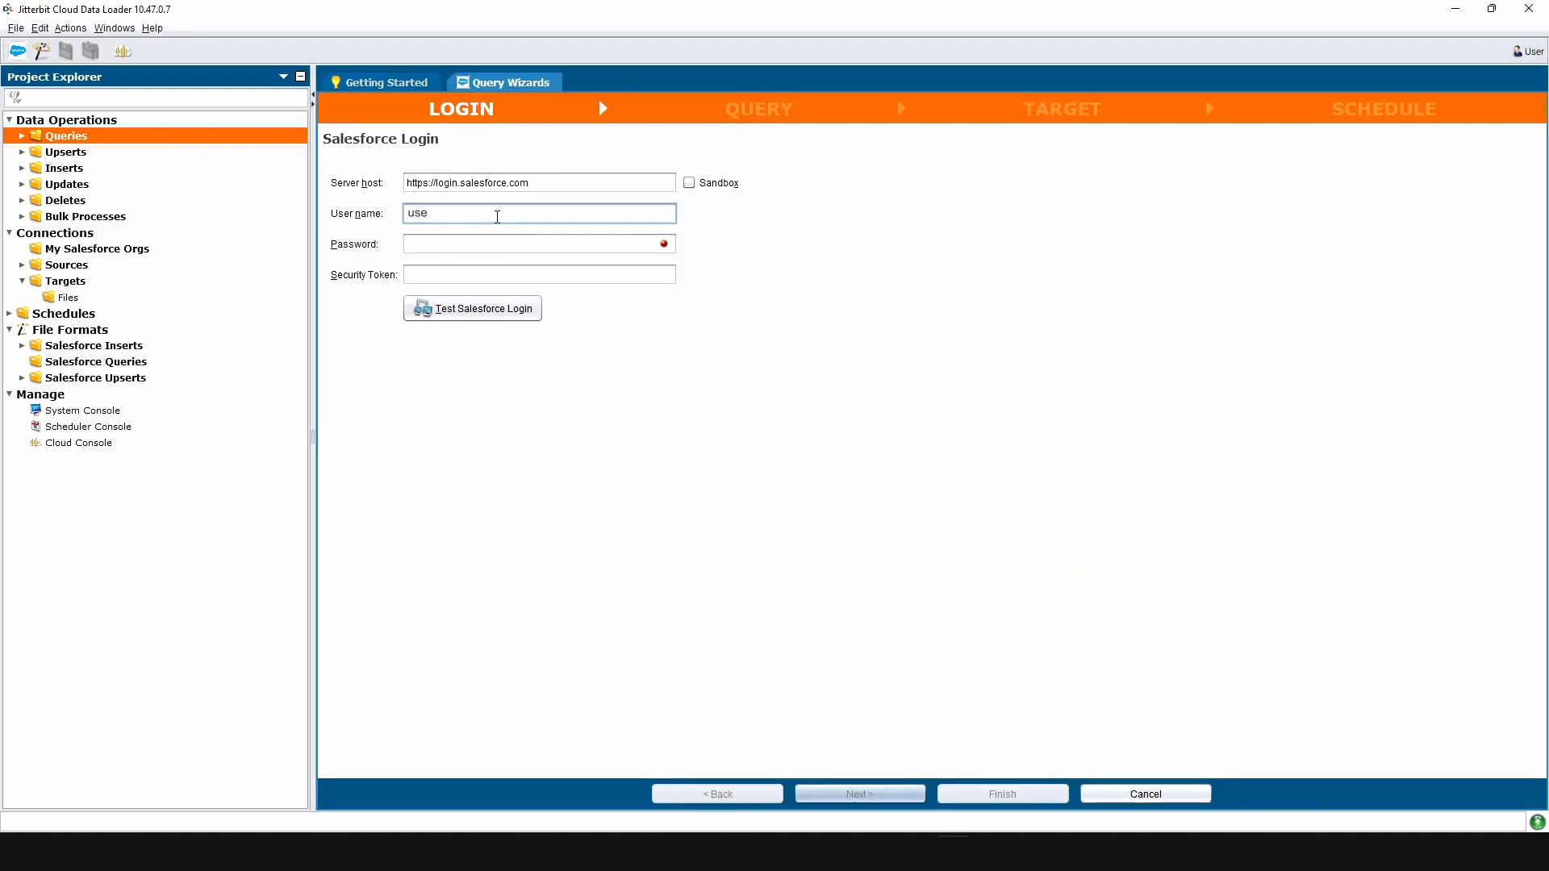
pyautogui.write('rname@email.com')
pyautogui.click(504, 247)
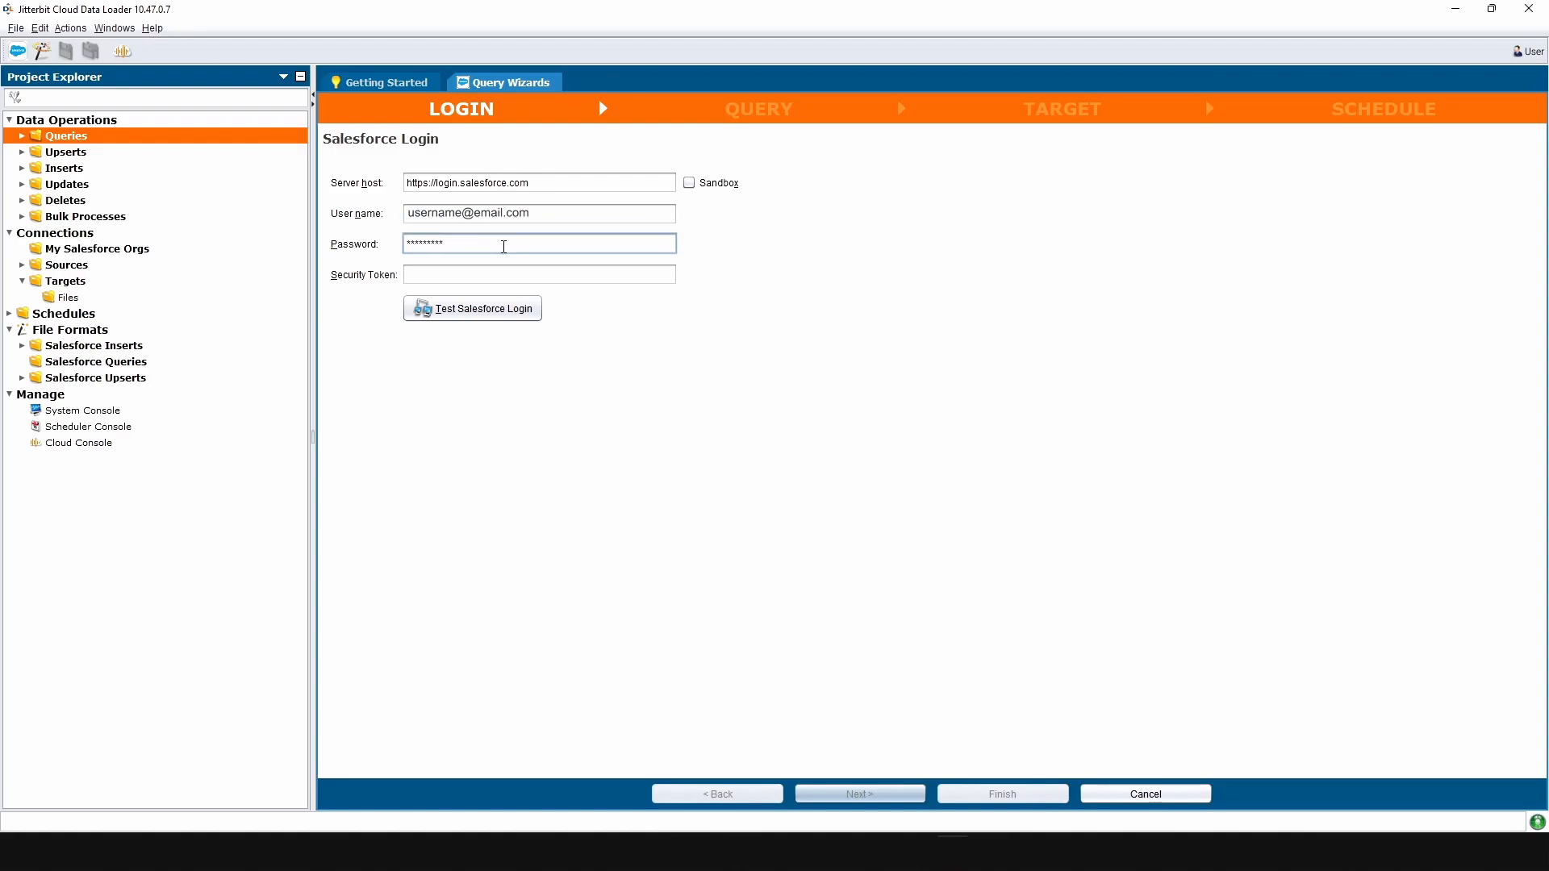
pyautogui.click(525, 277)
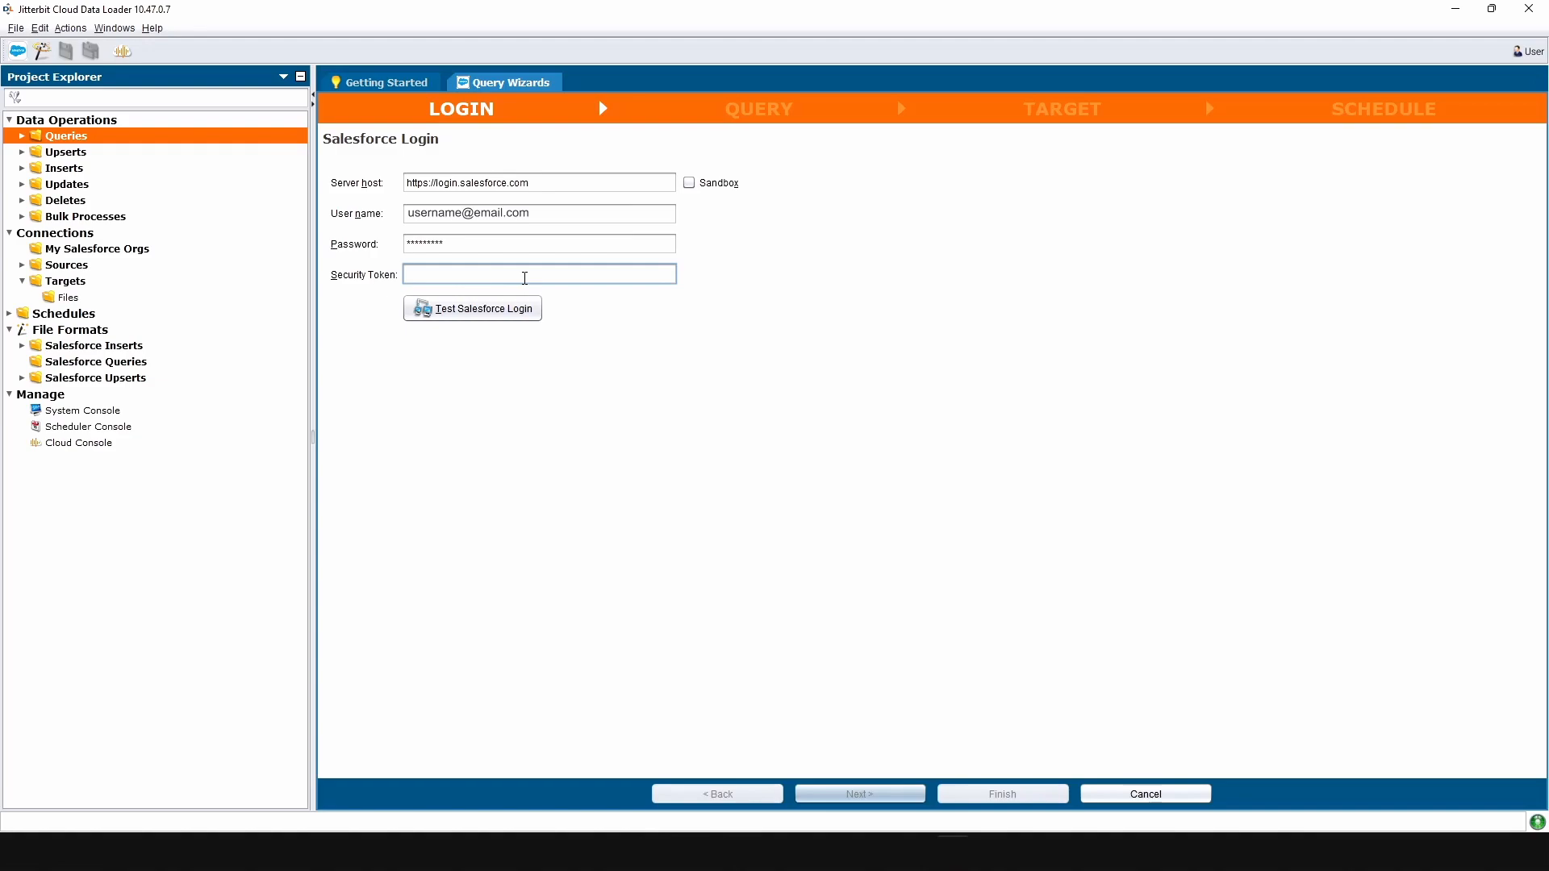
pyautogui.hotkey('ctrl', 'v')
# Keep the production login server and confirm the Salesforce login test succeeds.
pyautogui.click(690, 185)
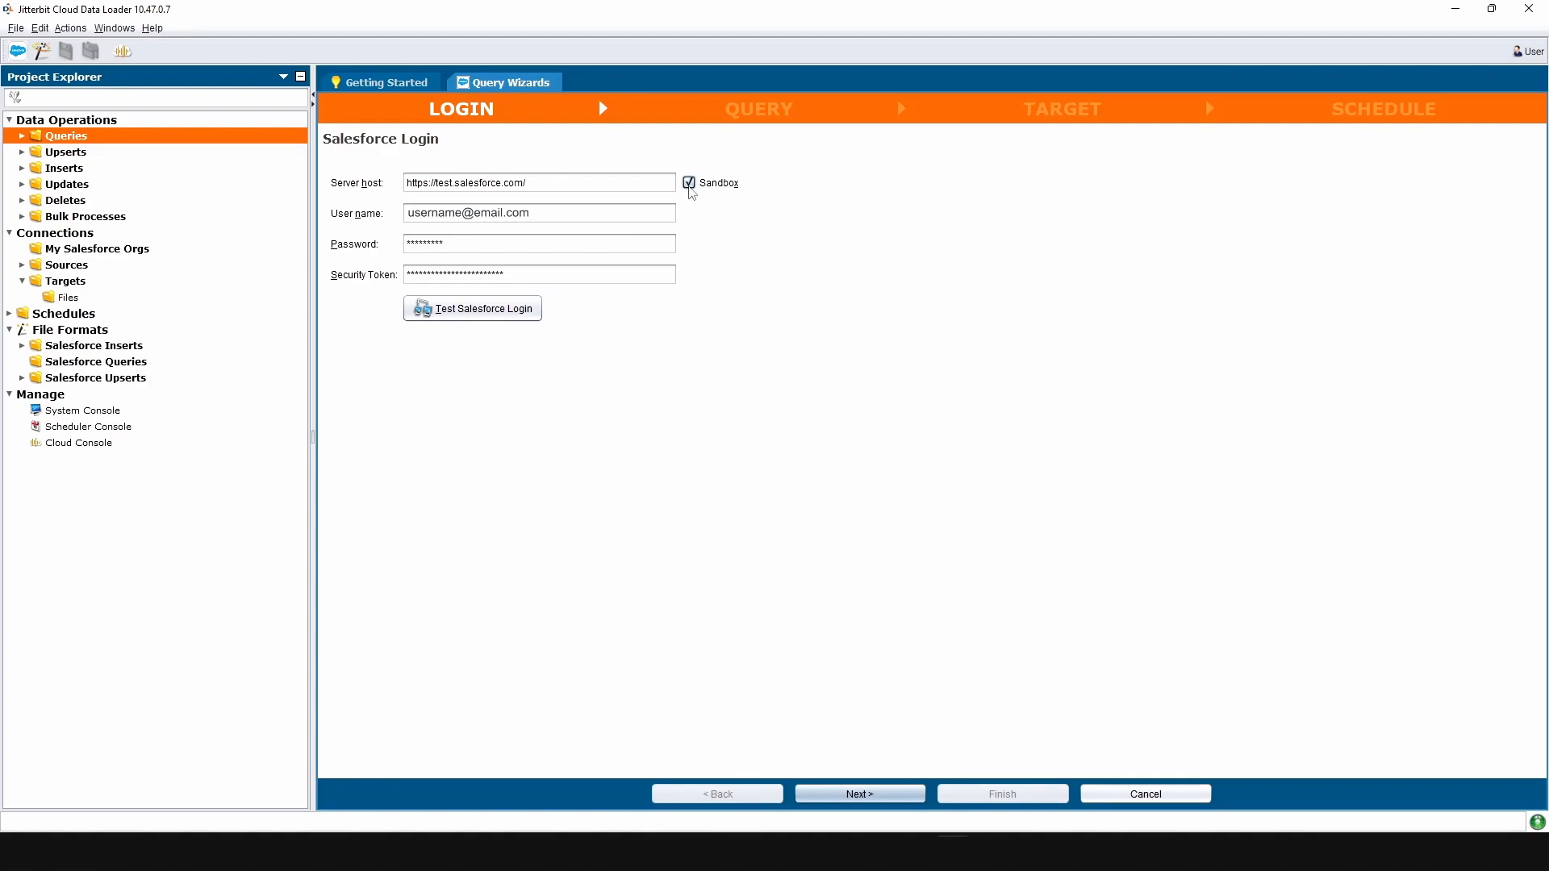
pyautogui.tripleClick(443, 184)
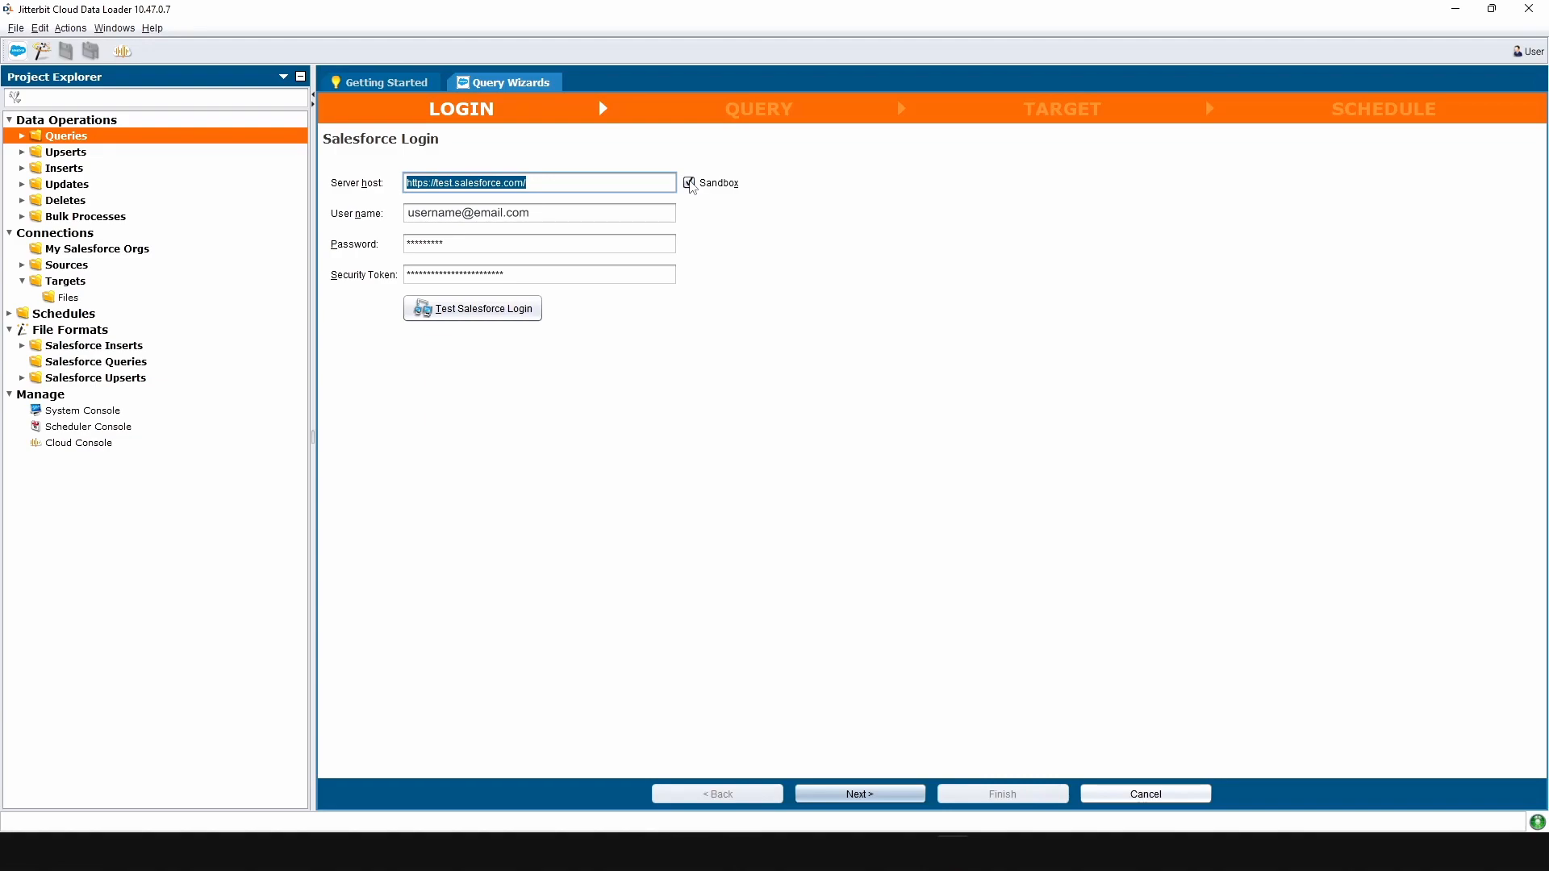
pyautogui.click(690, 184)
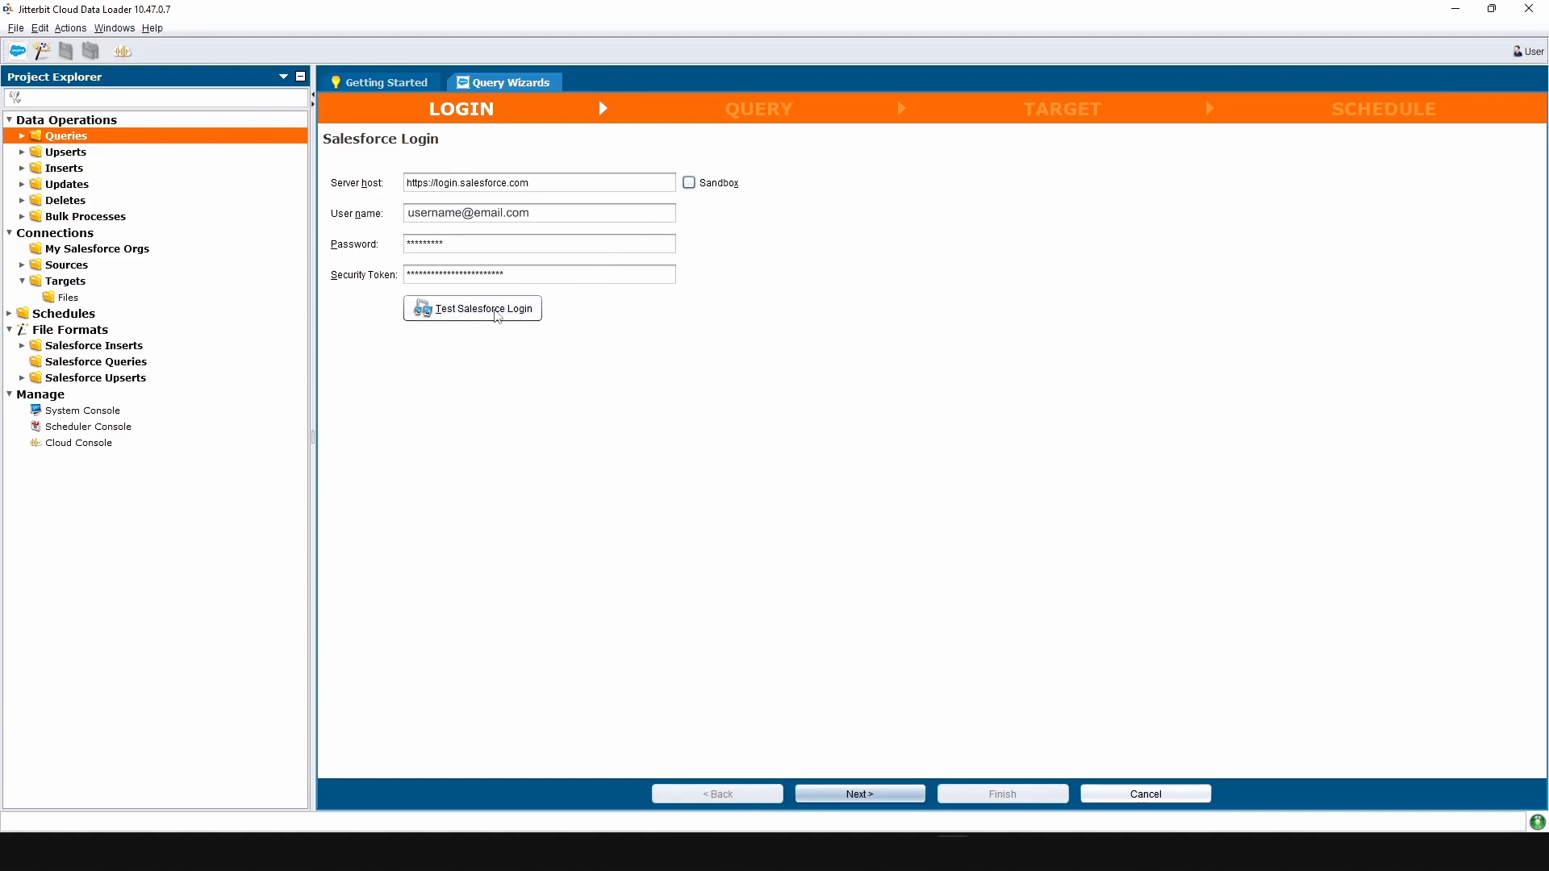
pyautogui.click(497, 315)
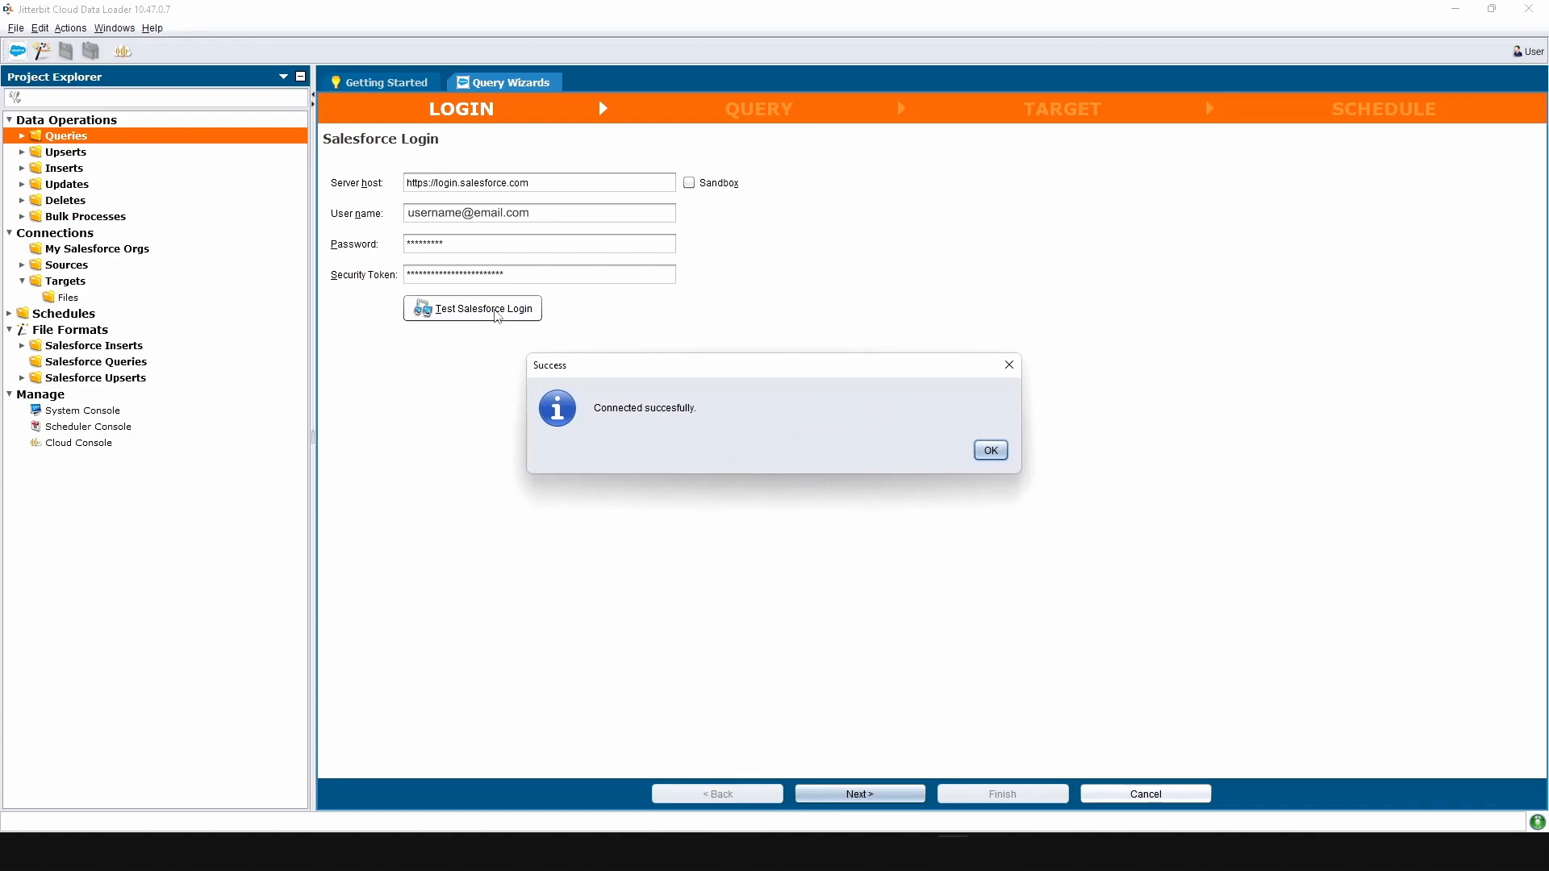
pyautogui.click(991, 449)
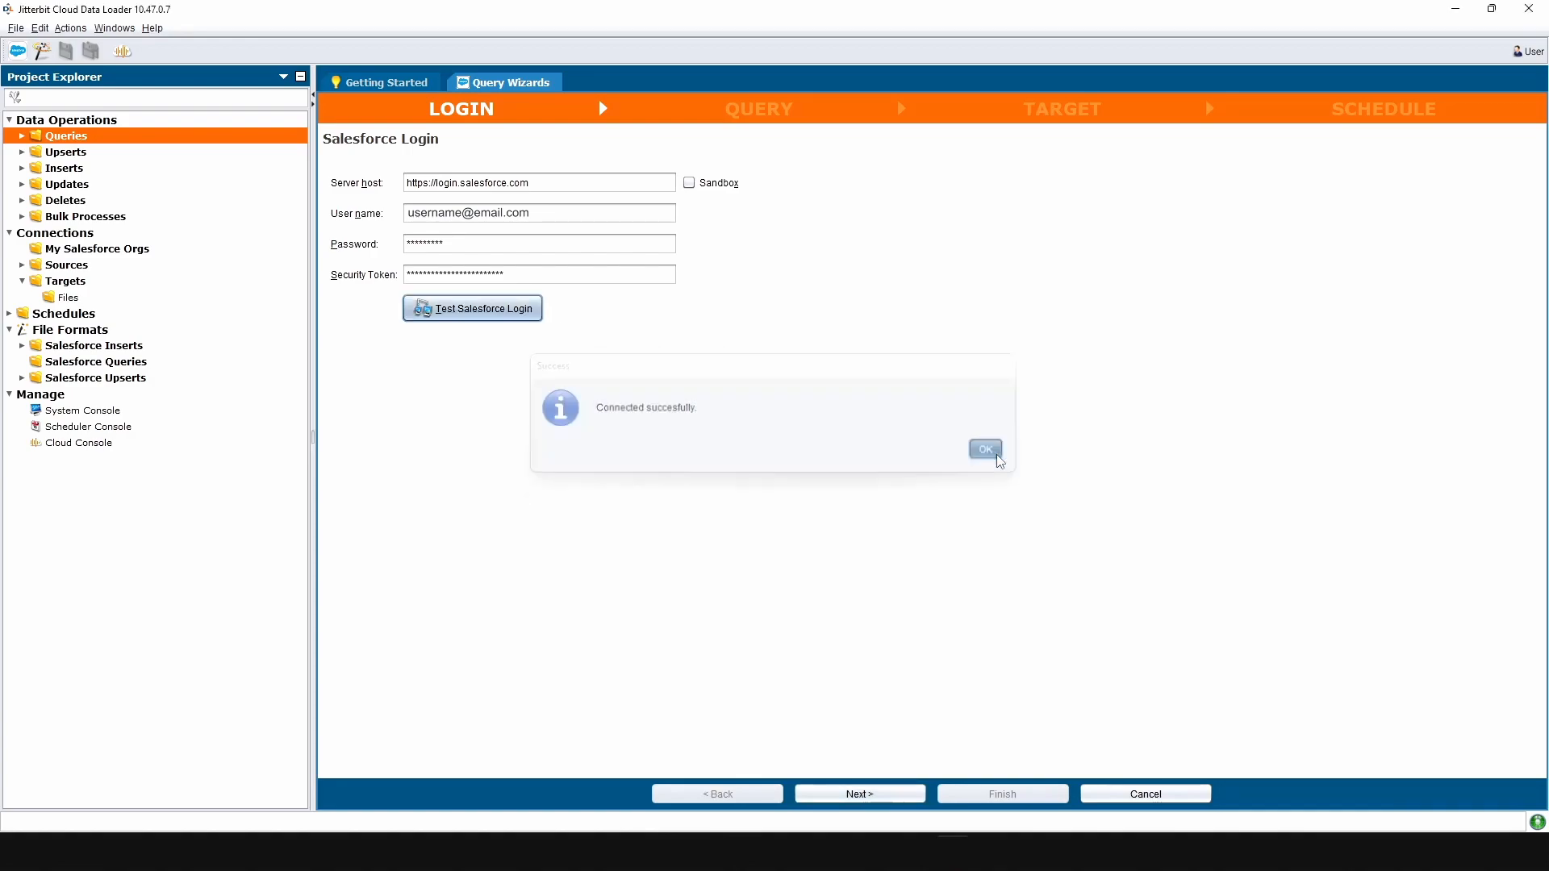
pyautogui.click(859, 794)
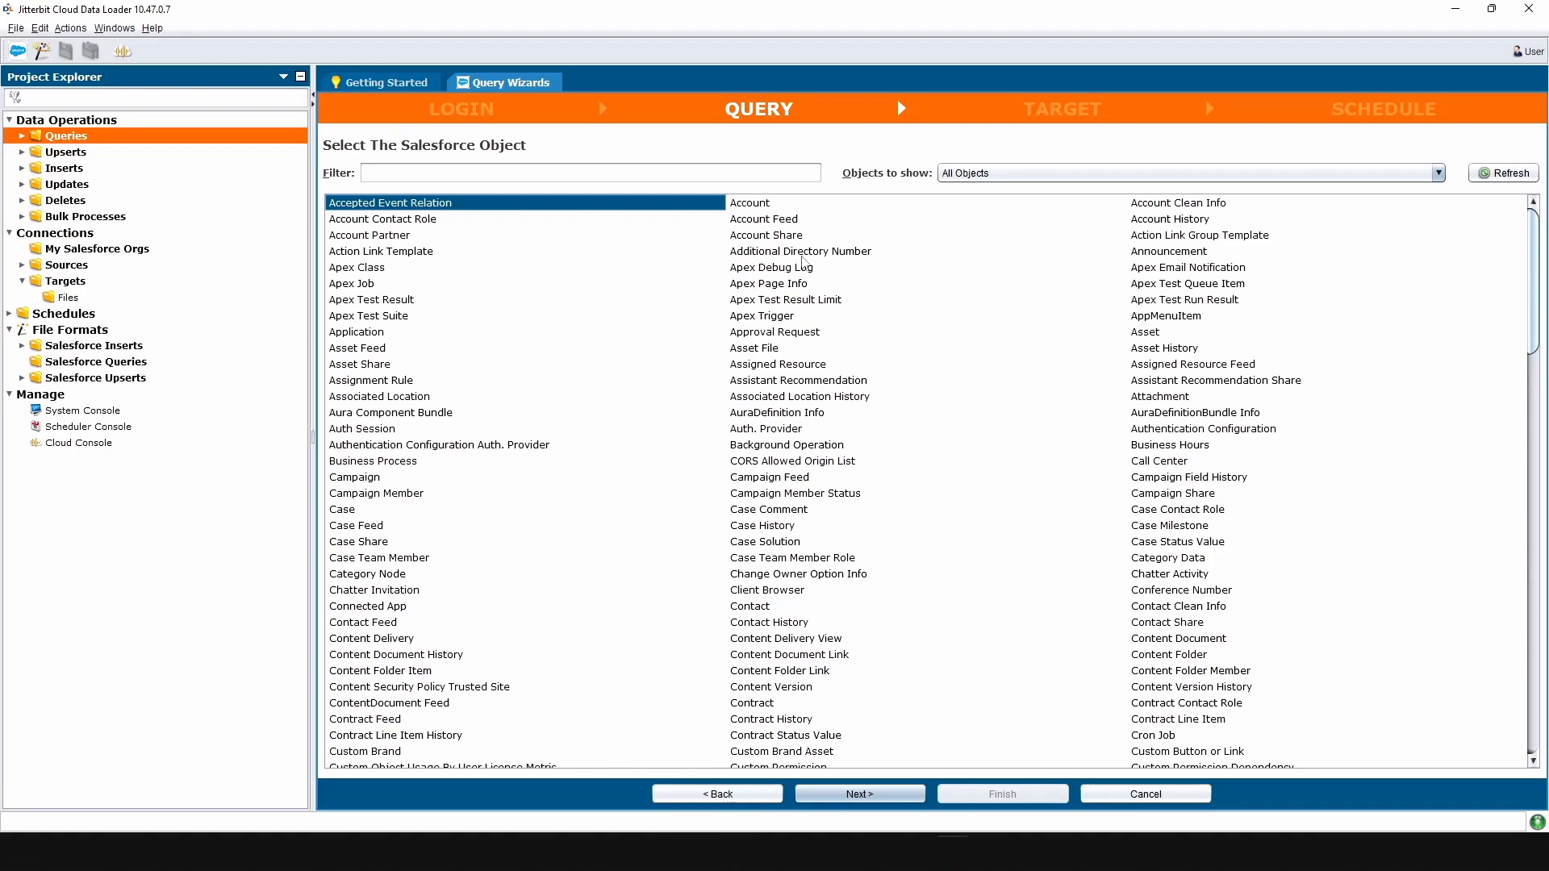
# Choose Account as the Salesforce object and continue to the query builder.
pyautogui.click(789, 206)
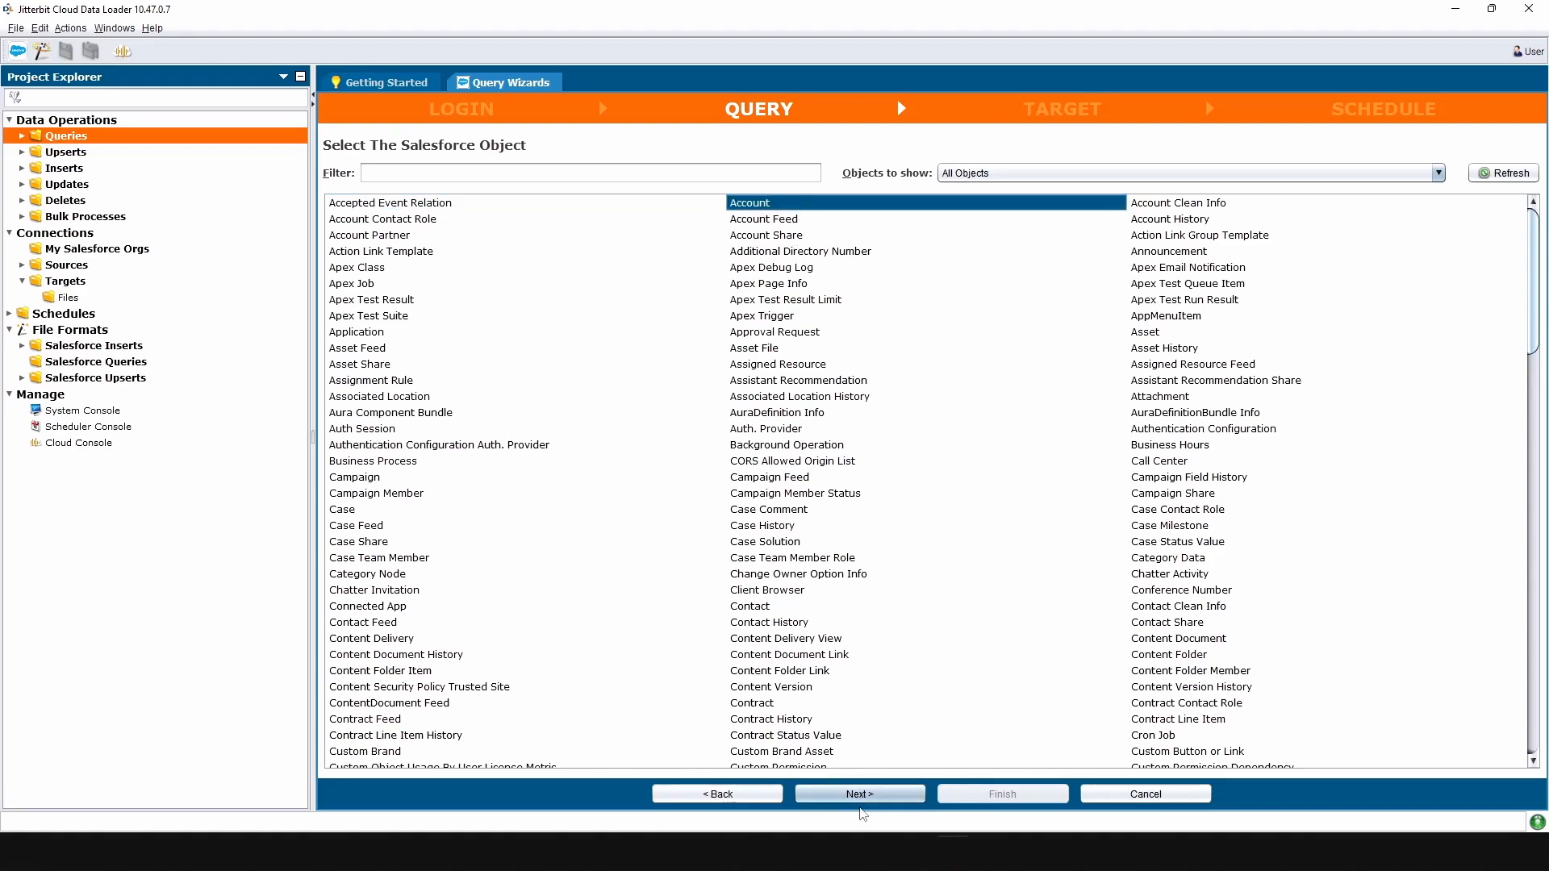
pyautogui.click(879, 799)
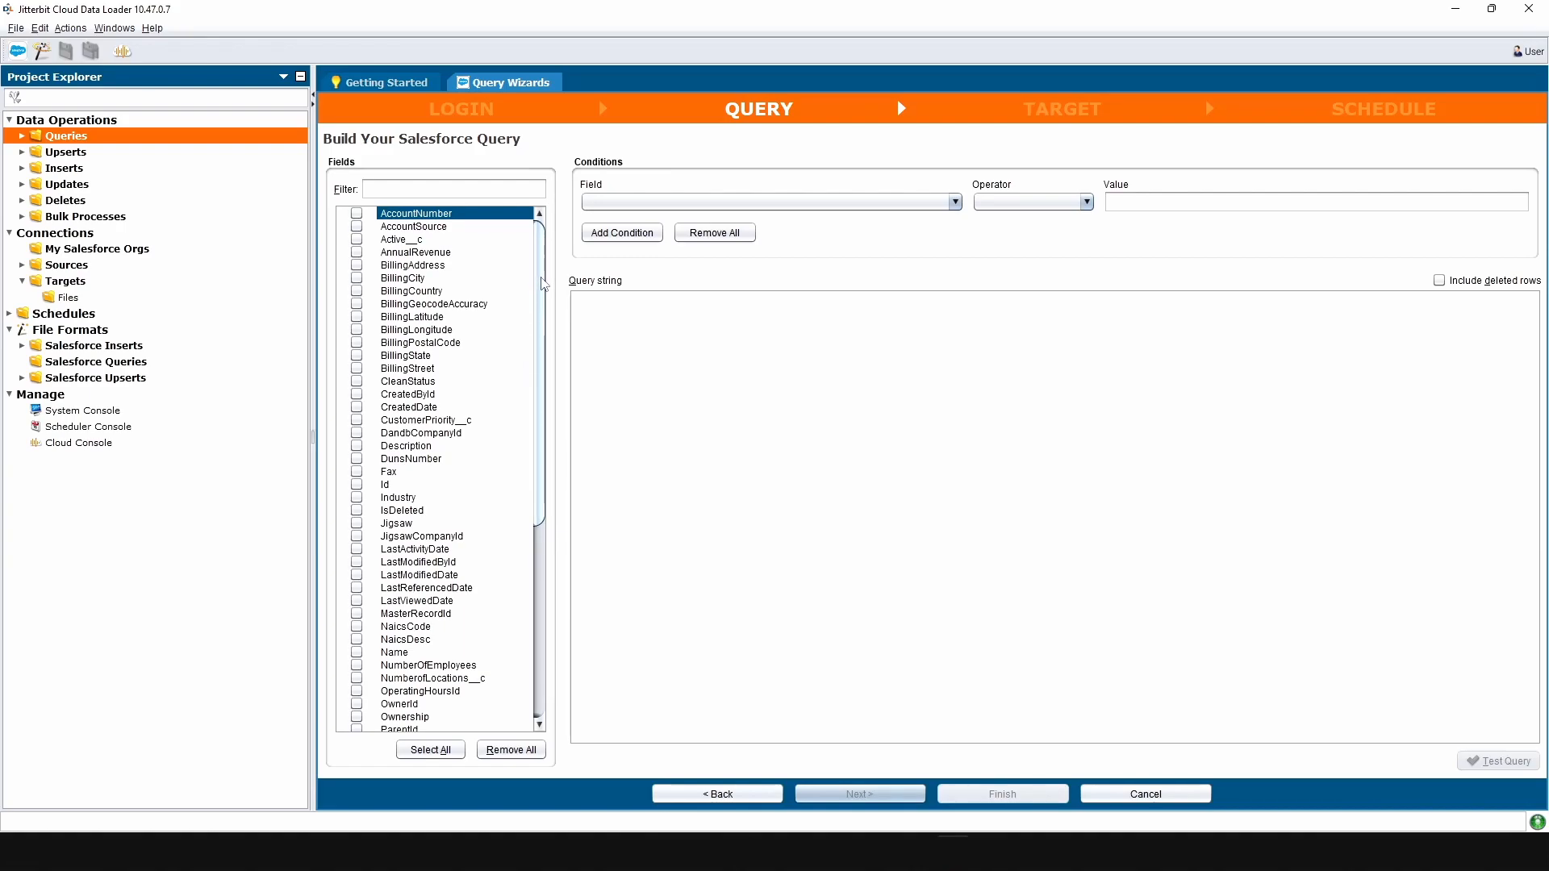
# Tick the Name and BillingAddress fields for the Account query.
pyautogui.scroll(-6, 544, 284)
pyautogui.scroll(6, 544, 284)
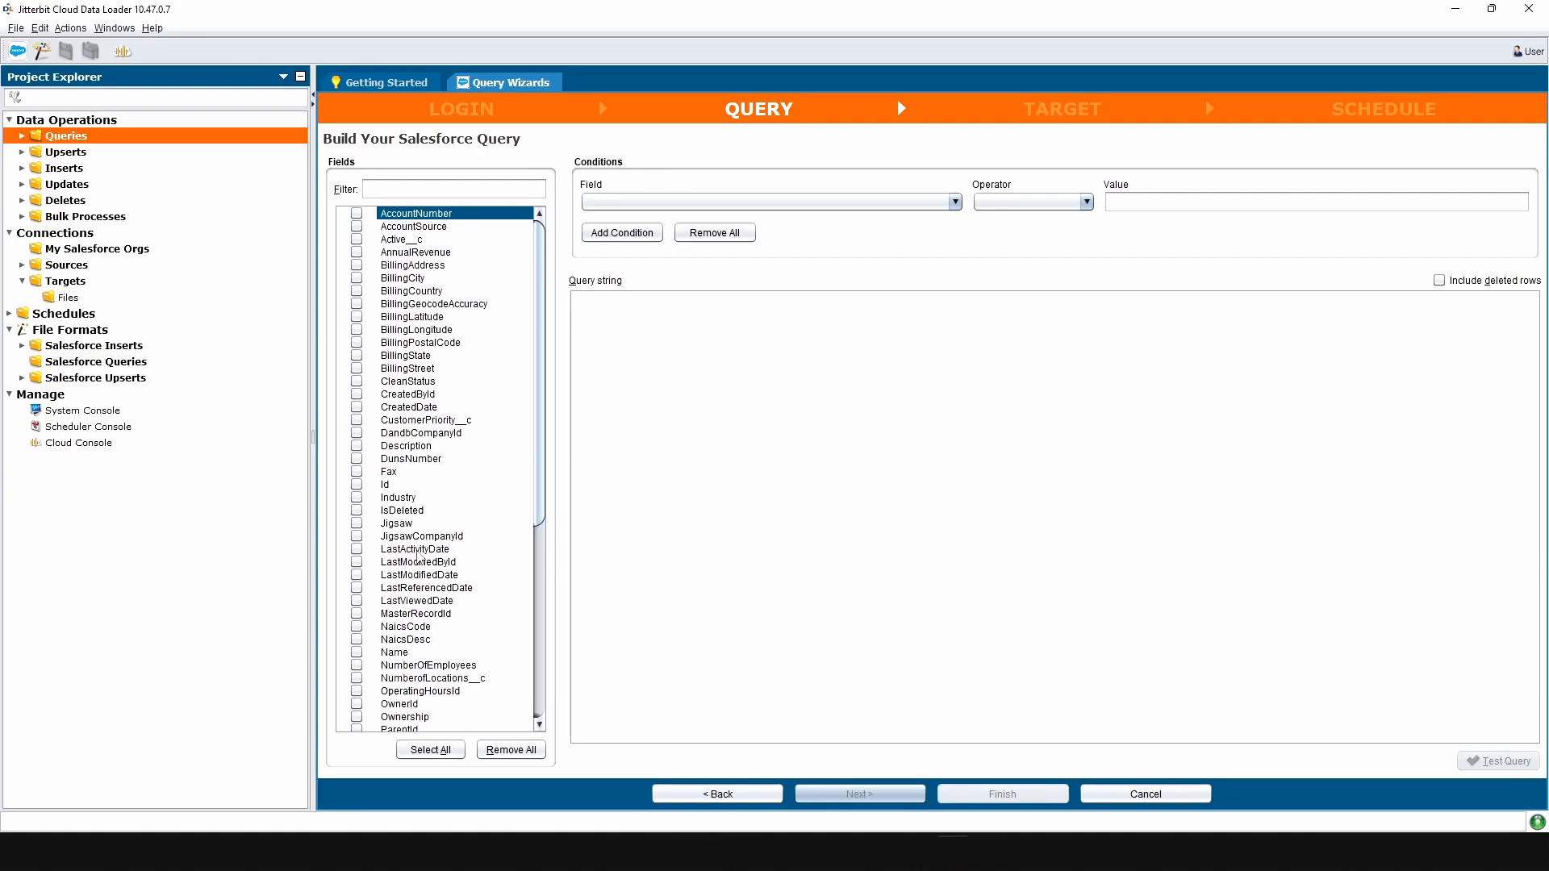
pyautogui.click(404, 653)
pyautogui.click(356, 652)
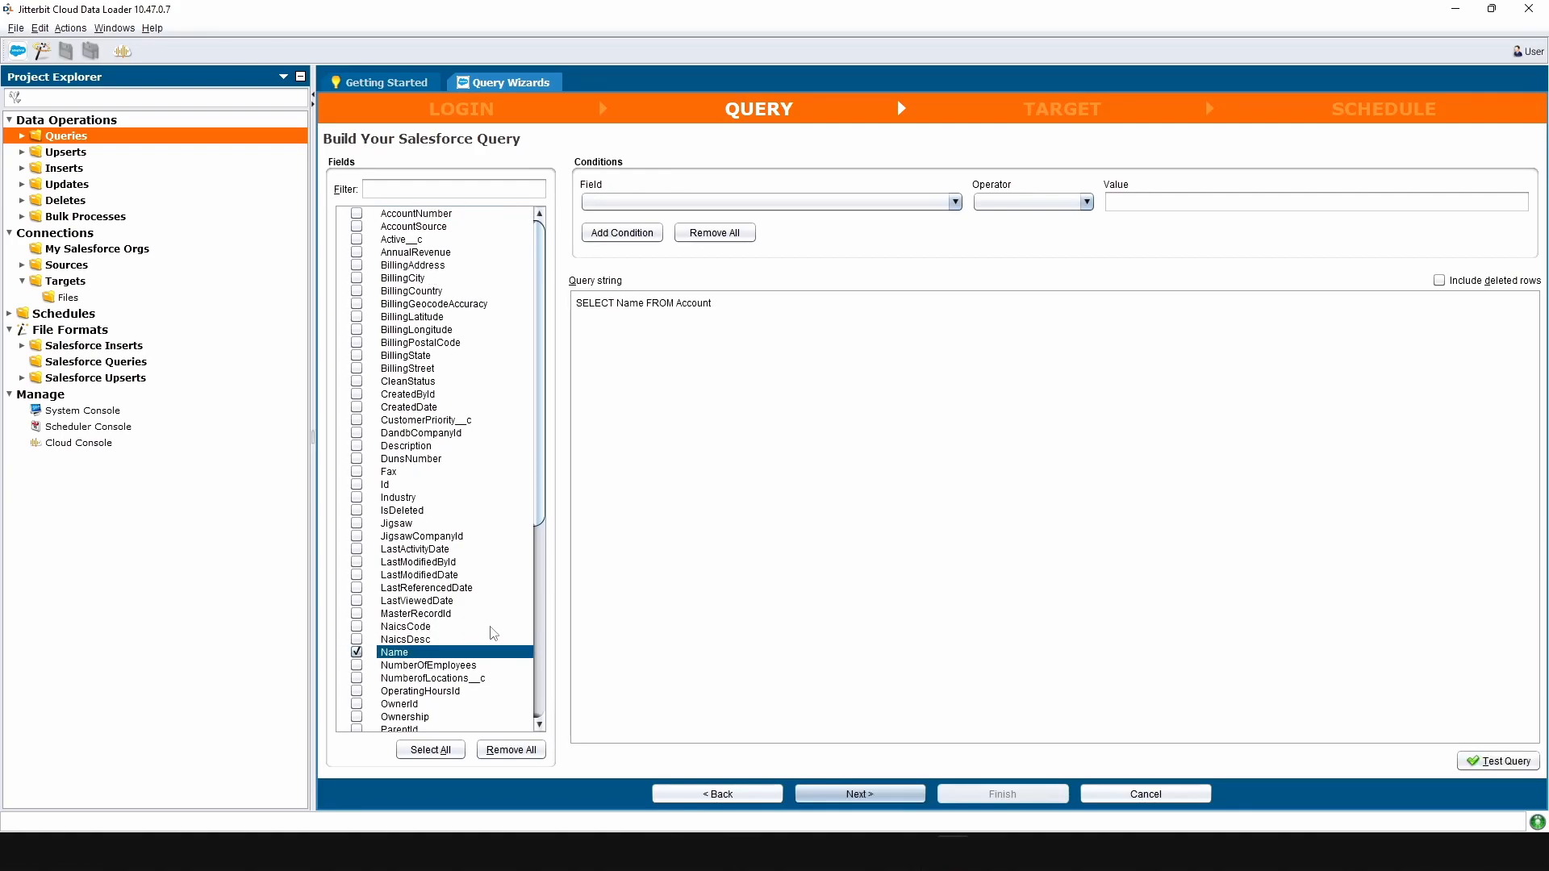
pyautogui.scroll(-4, 494, 635)
pyautogui.scroll(3, 408, 414)
pyautogui.click(357, 227)
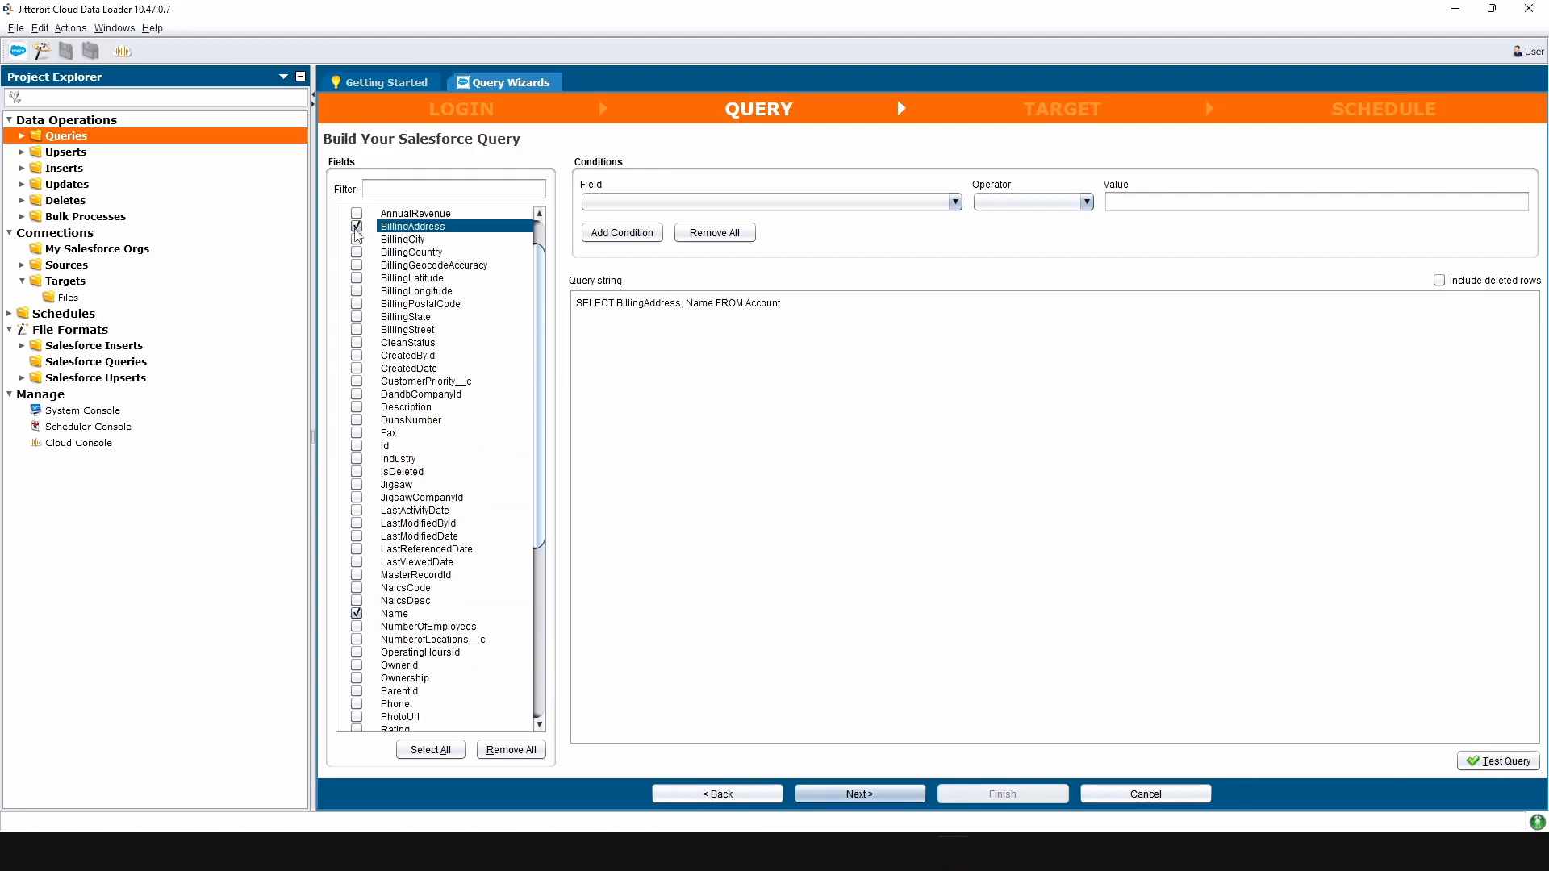
# Add the Phone field so the query reads SELECT BillingAddress, Name, Phone FROM Account.
pyautogui.scroll(-5, 431, 561)
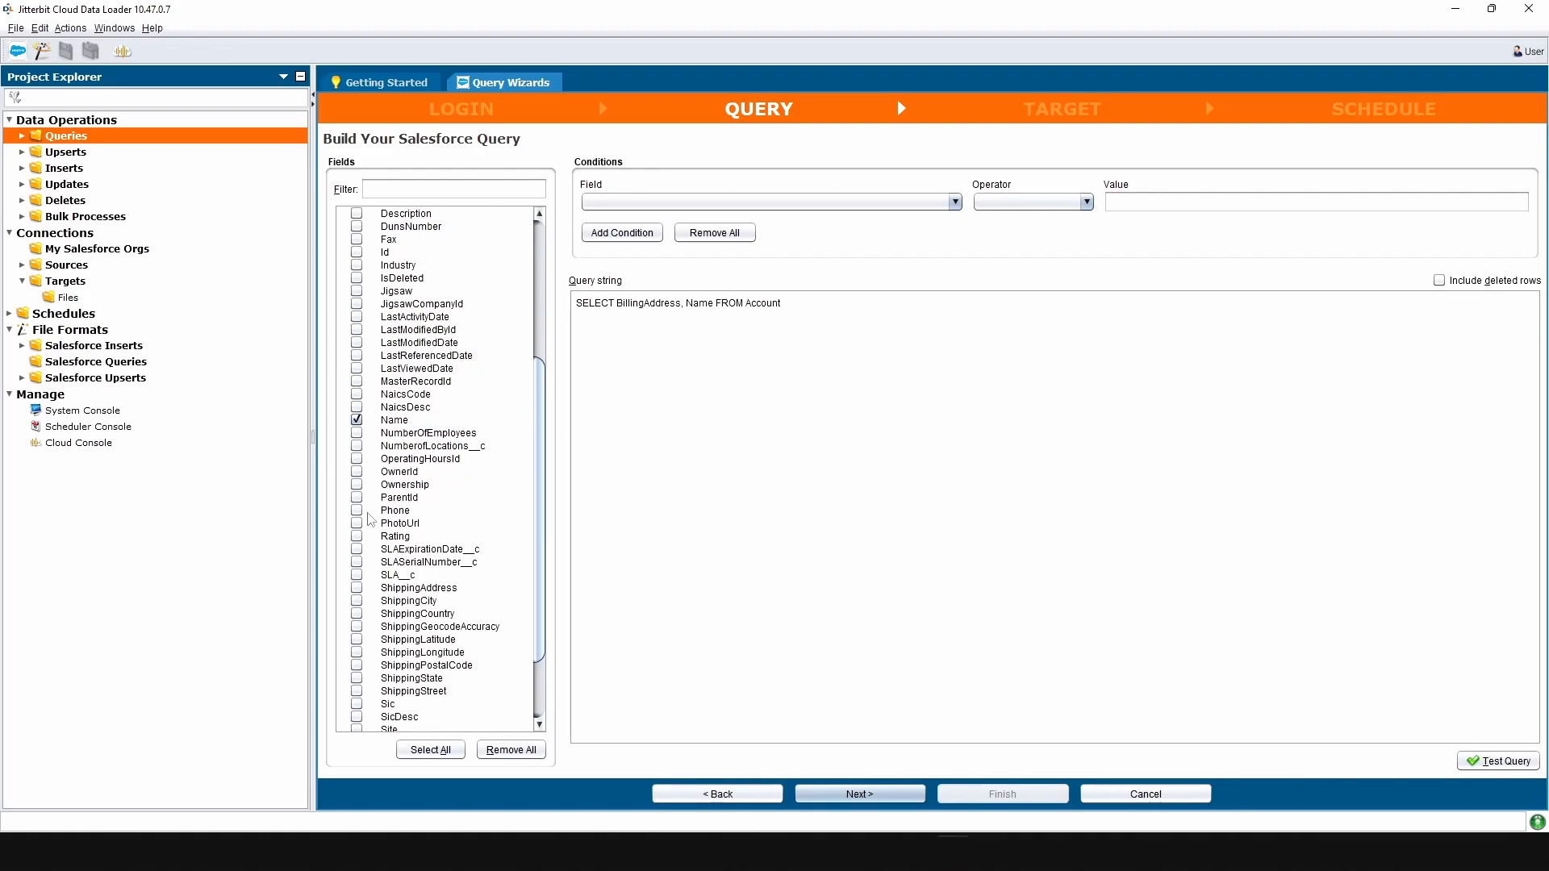
pyautogui.click(357, 510)
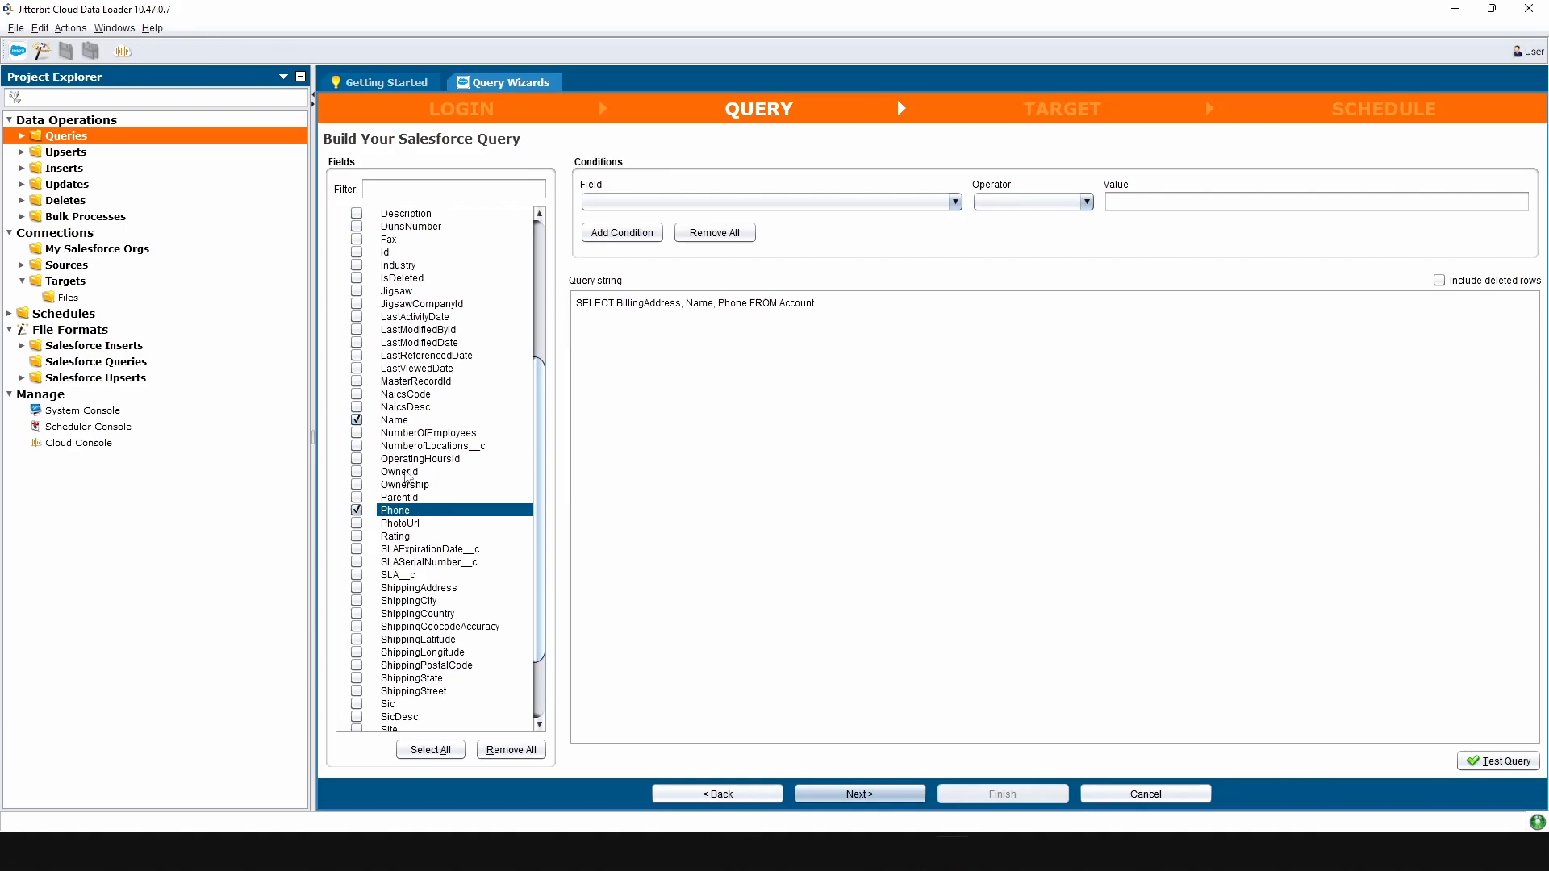
pyautogui.scroll(-2, 464, 560)
pyautogui.scroll(-1, 464, 560)
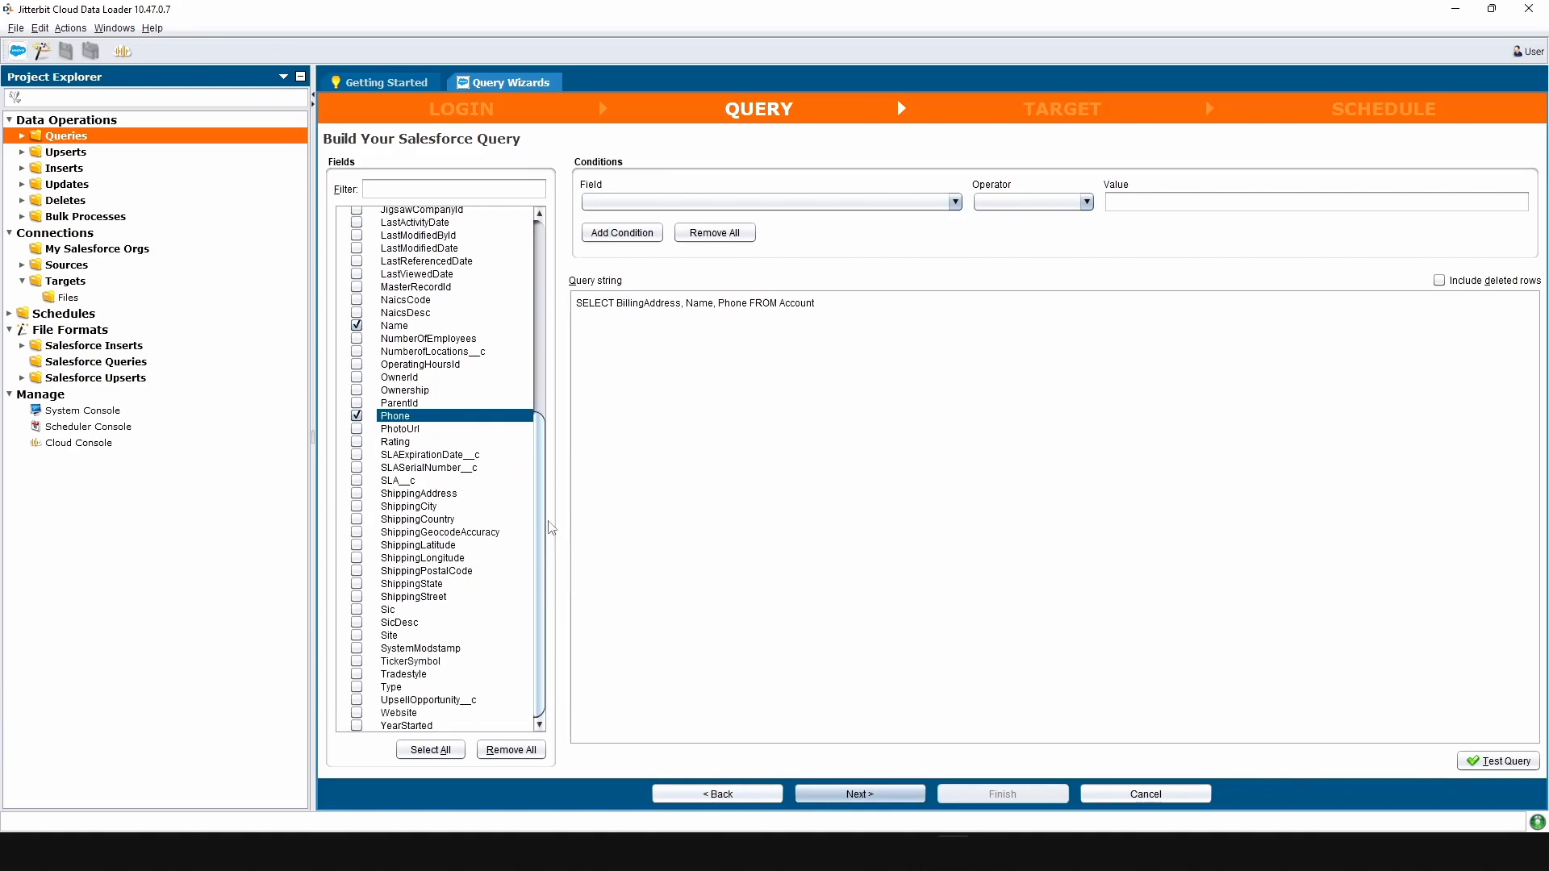
pyautogui.scroll(5, 546, 520)
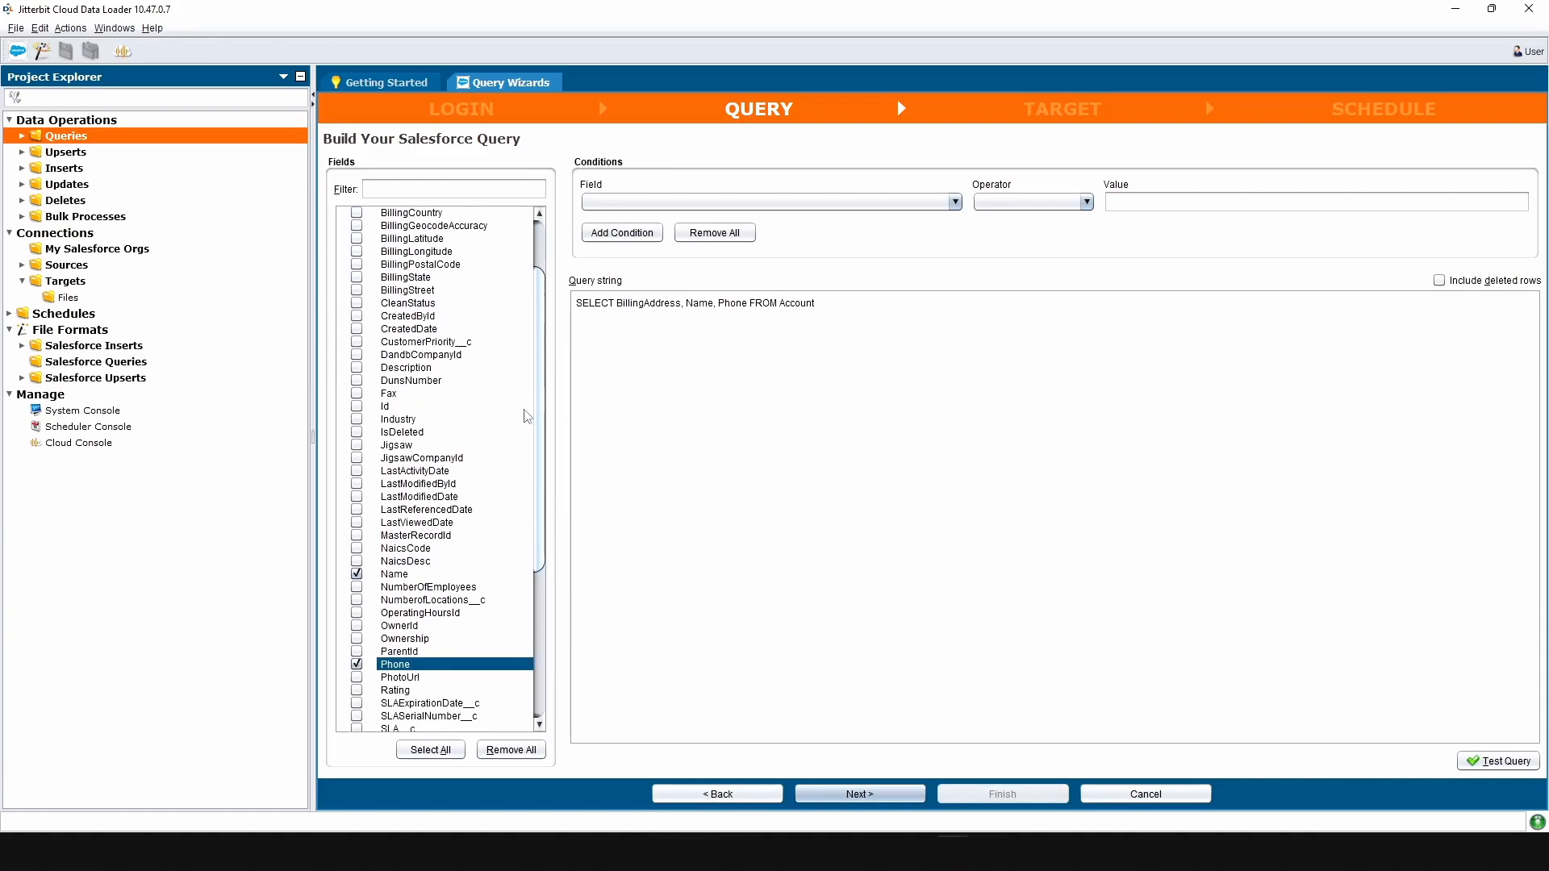
pyautogui.click(356, 596)
pyautogui.click(357, 597)
pyautogui.moveTo(580, 304); pyautogui.dragTo(840, 311)
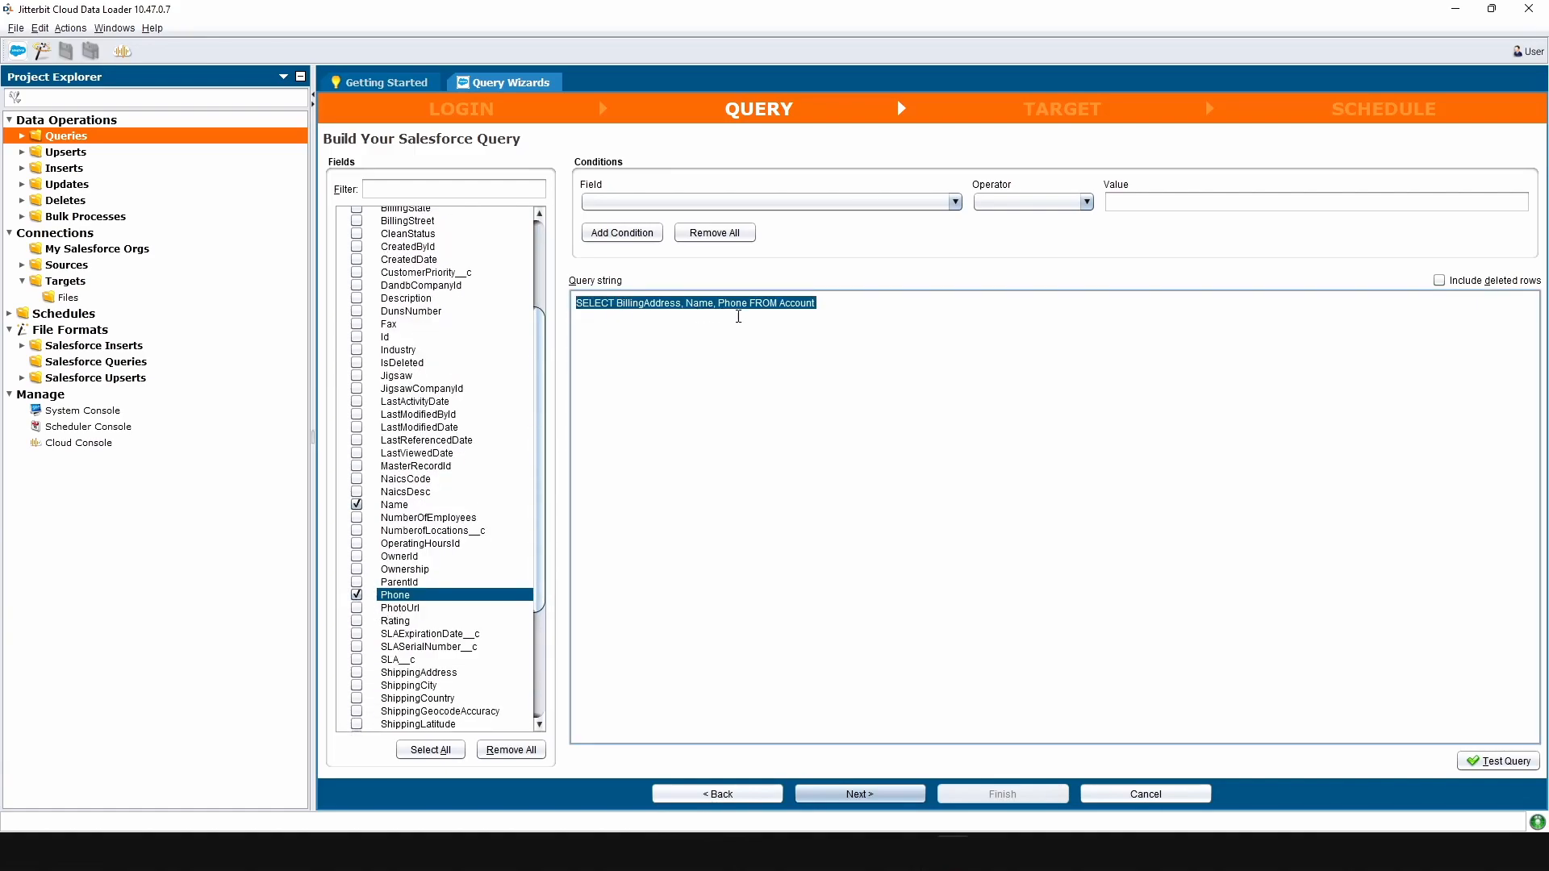
pyautogui.click(866, 308)
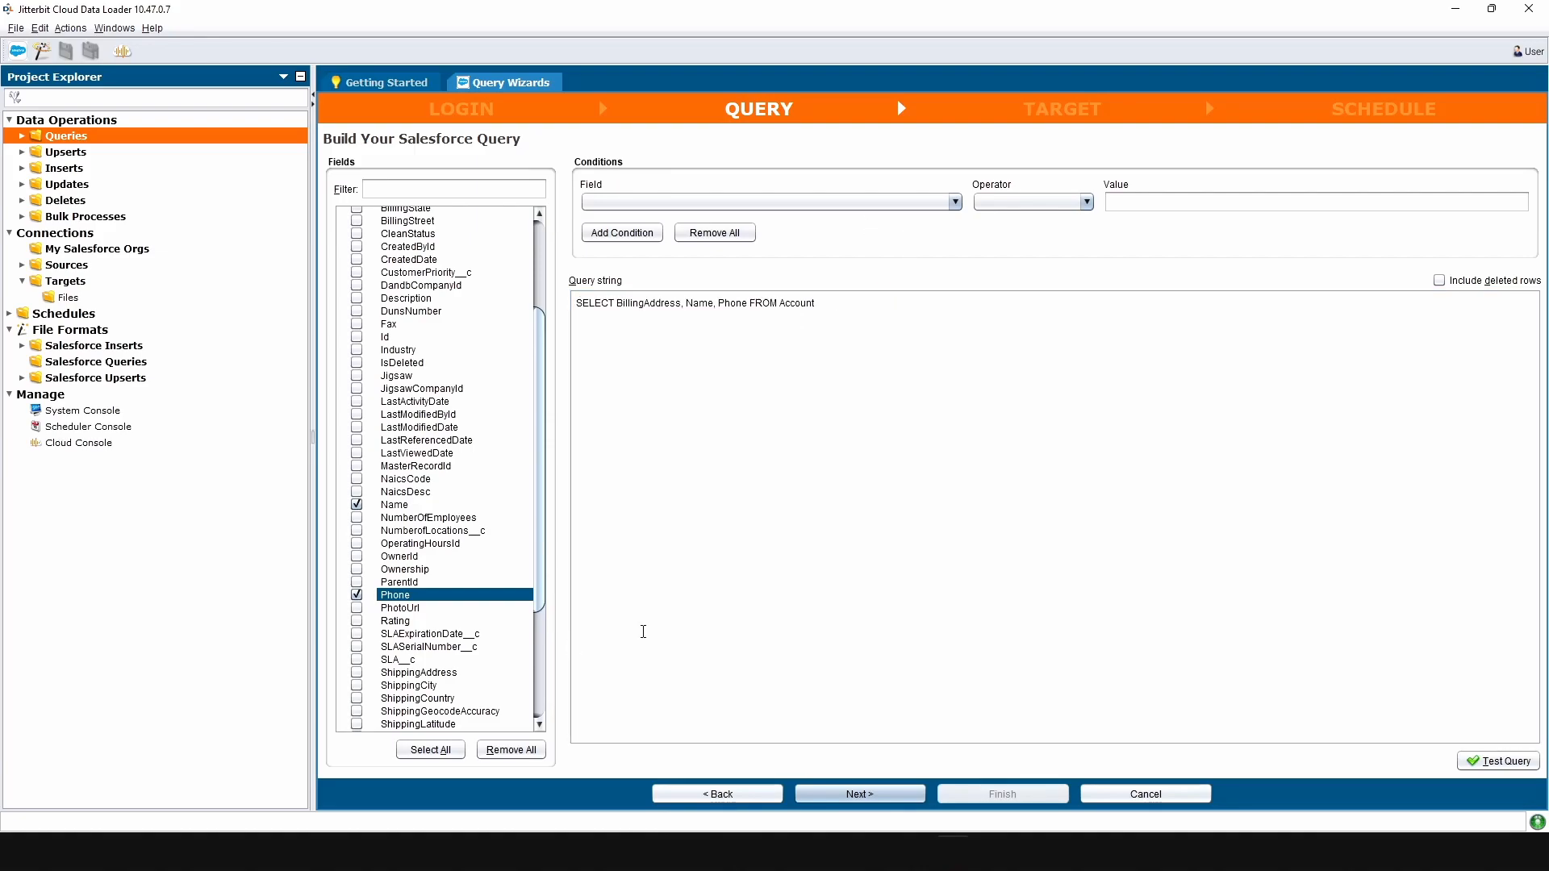
# Add a Name equals 'Joe' filter condition to the Account query.
pyautogui.click(866, 205)
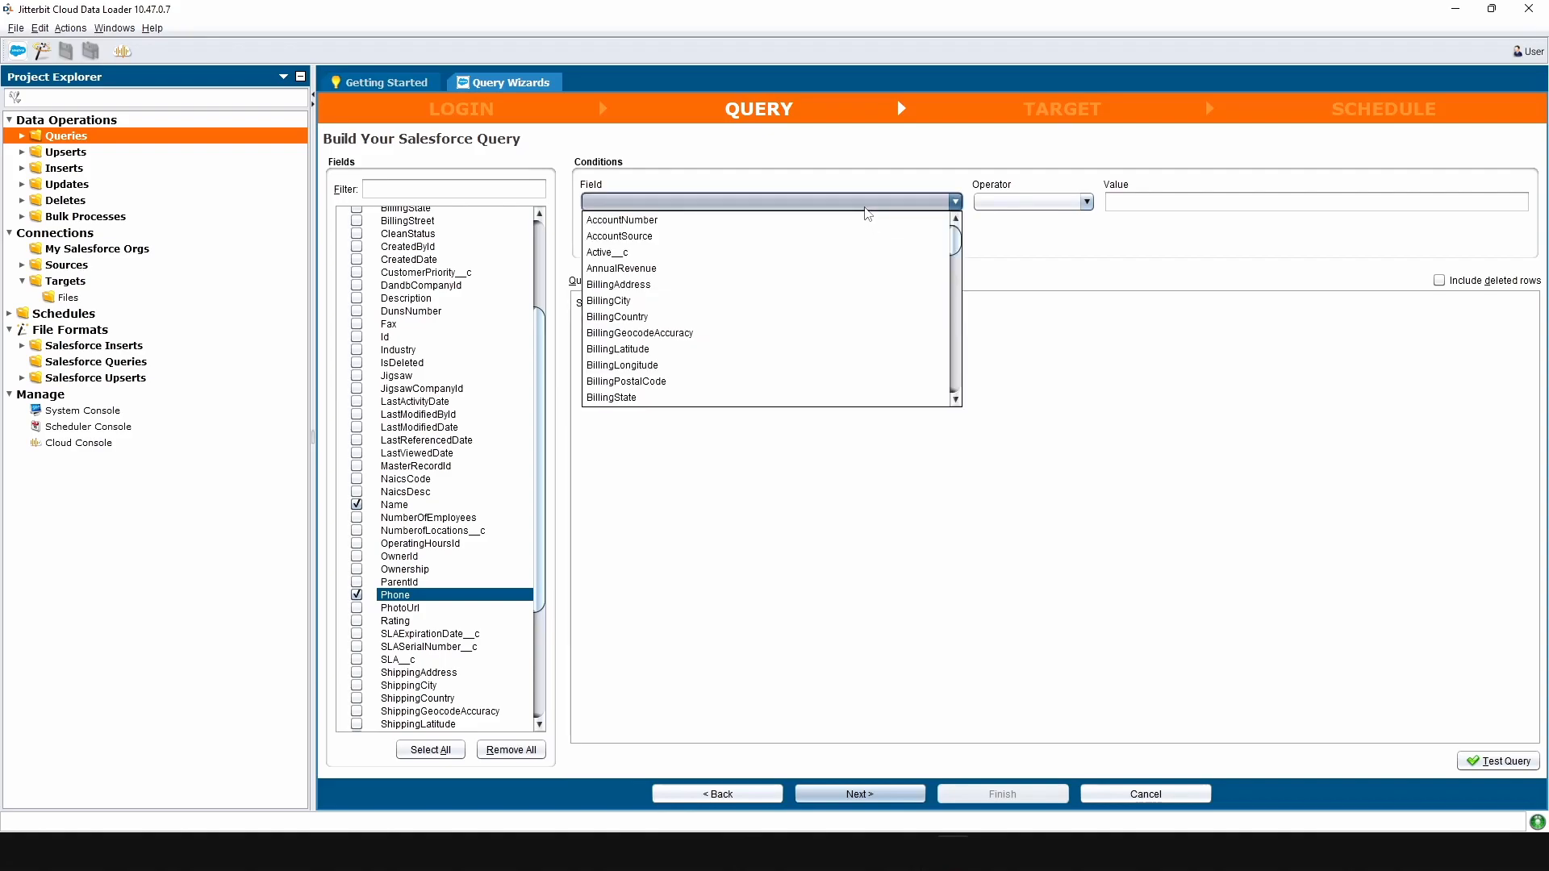
pyautogui.scroll(-7, 824, 293)
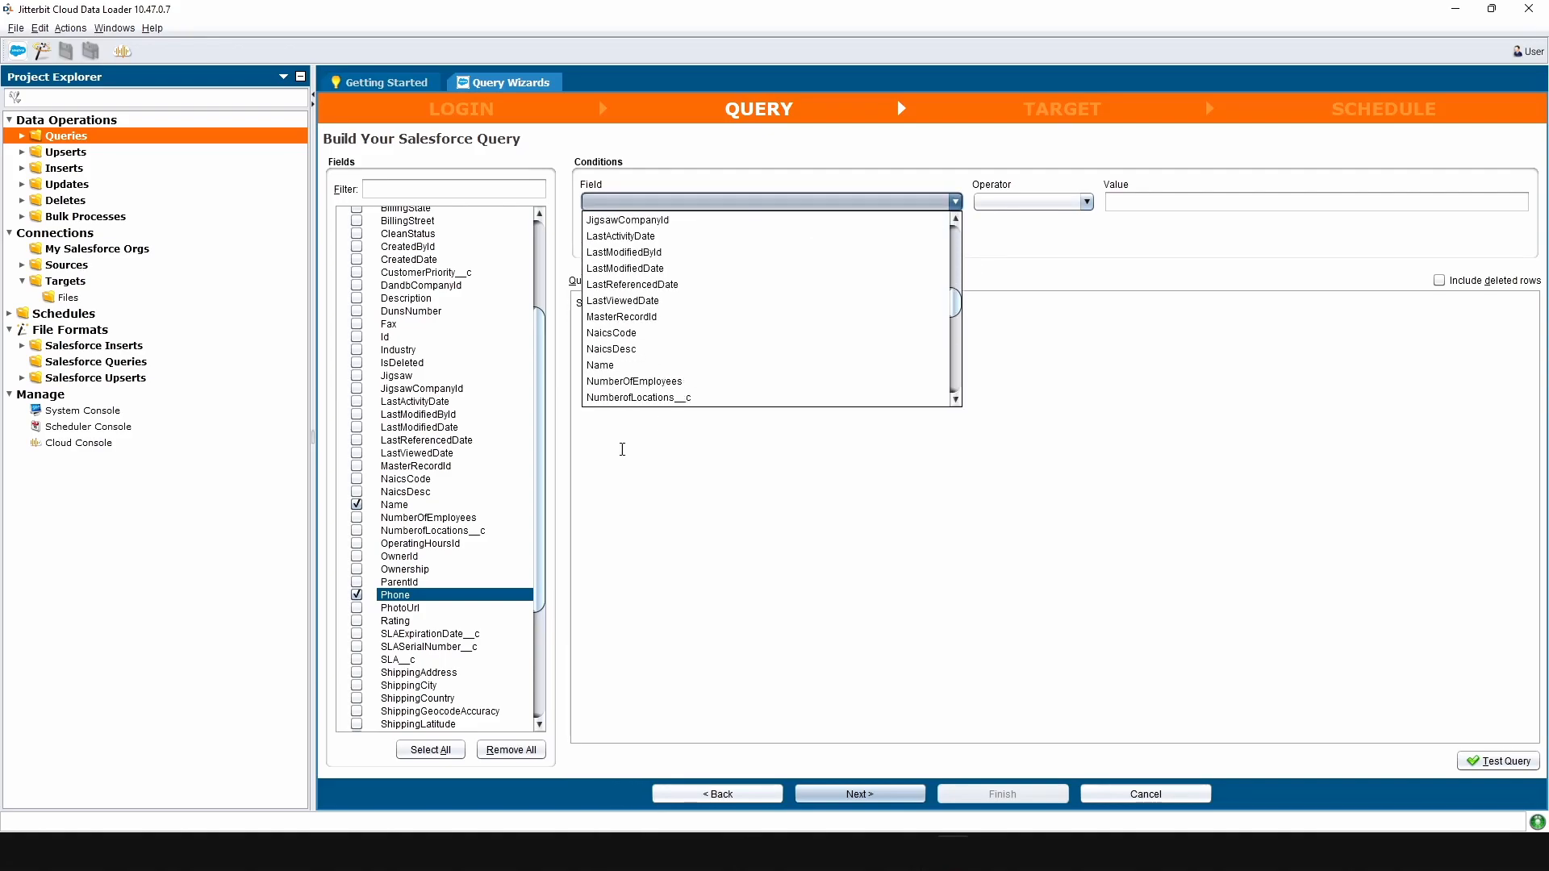
pyautogui.click(637, 365)
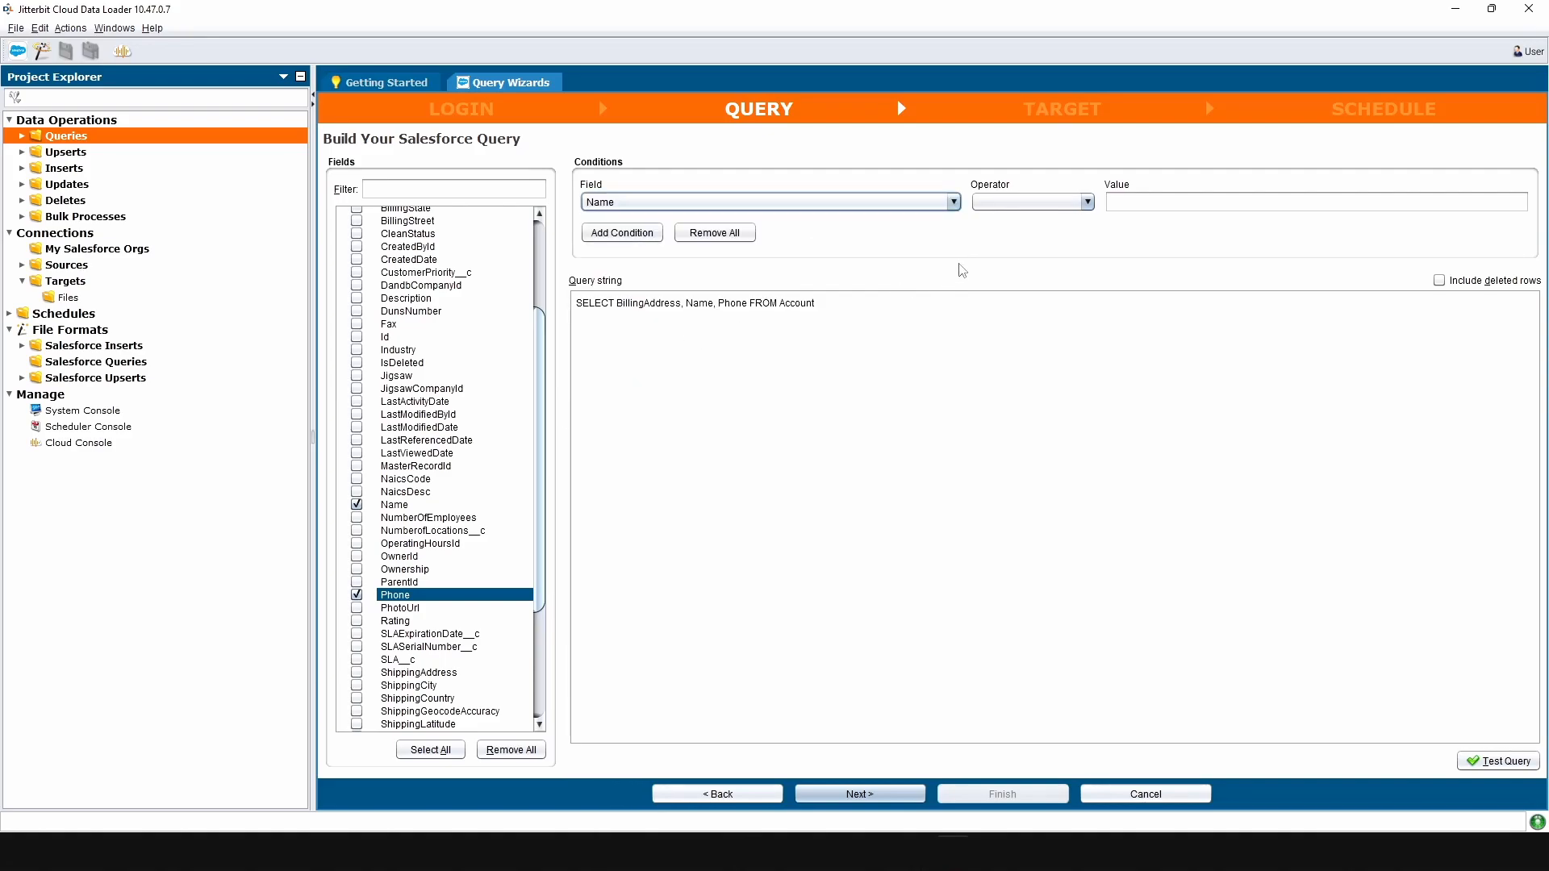
pyautogui.click(1035, 202)
pyautogui.click(1031, 220)
pyautogui.click(1121, 199)
pyautogui.write('Joe')
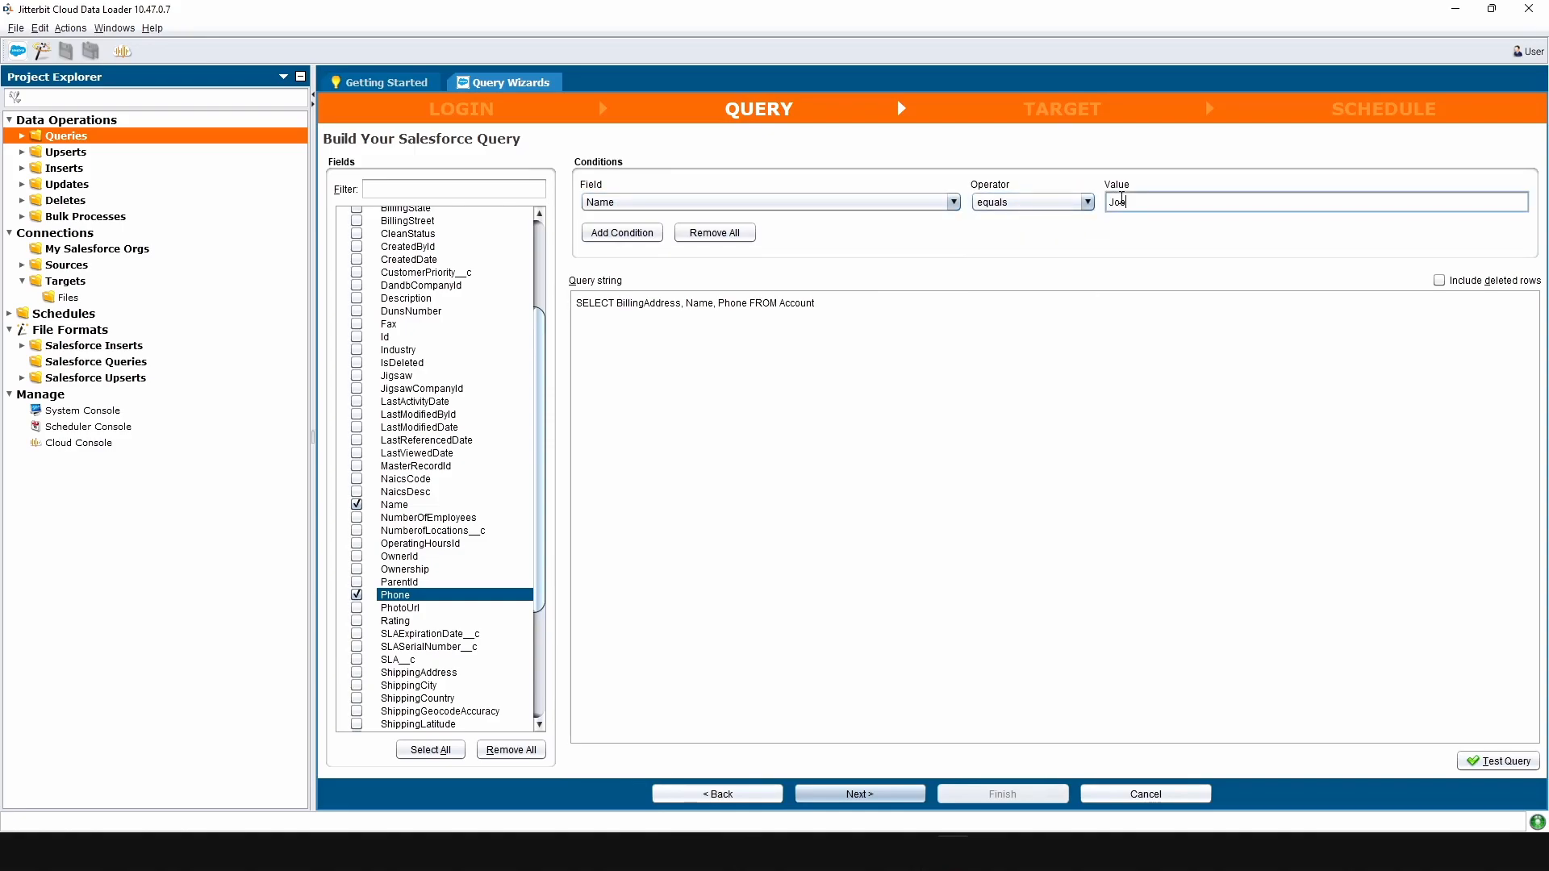
pyautogui.click(648, 235)
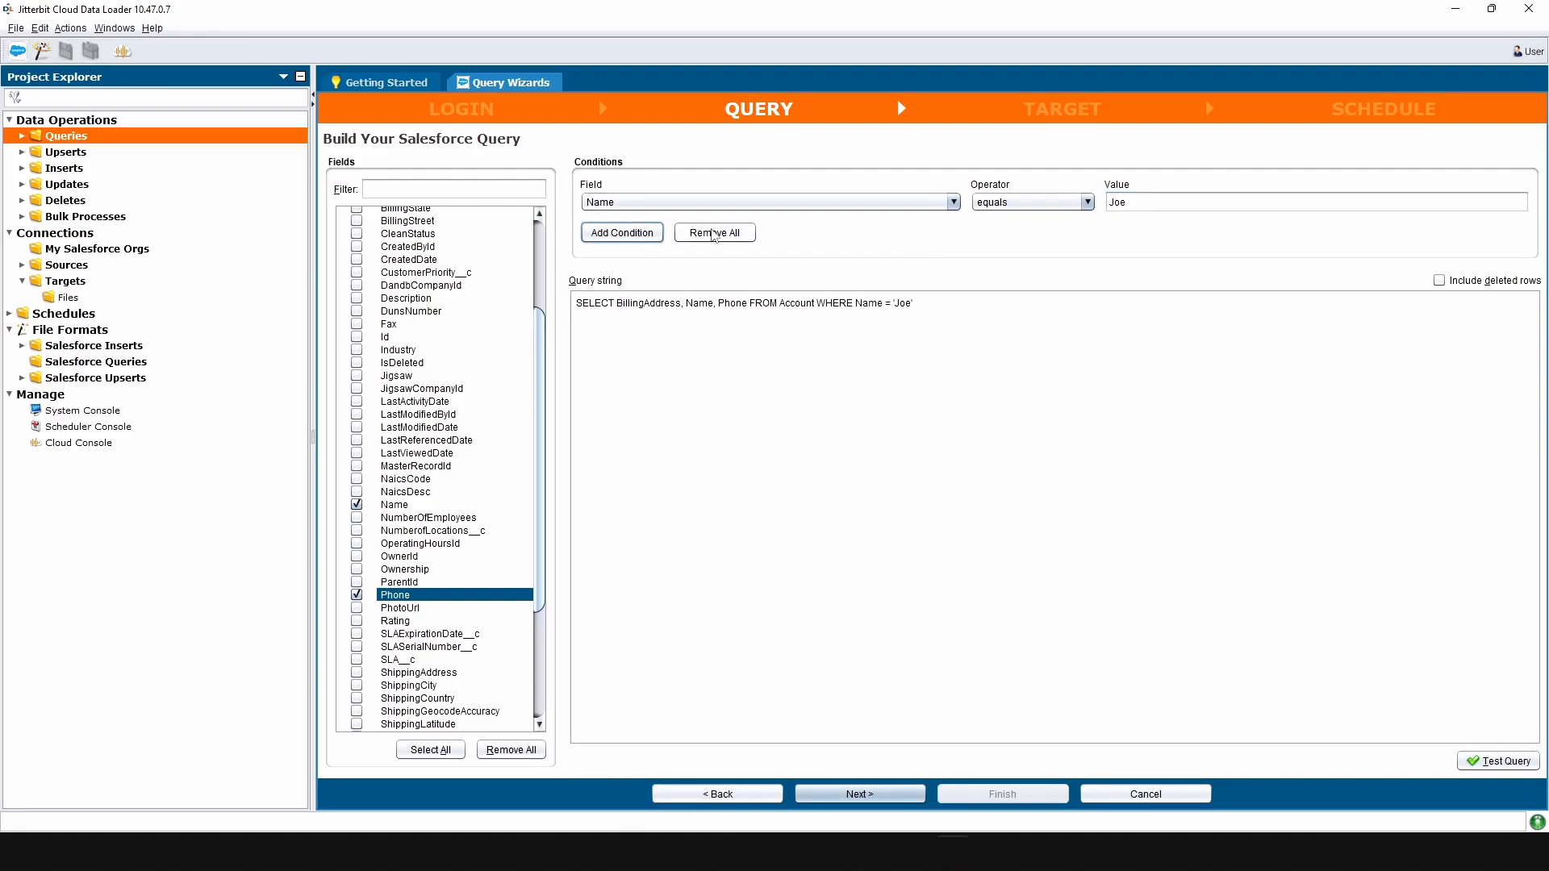
# Remove all filter conditions and advance to the Target step.
pyautogui.click(726, 235)
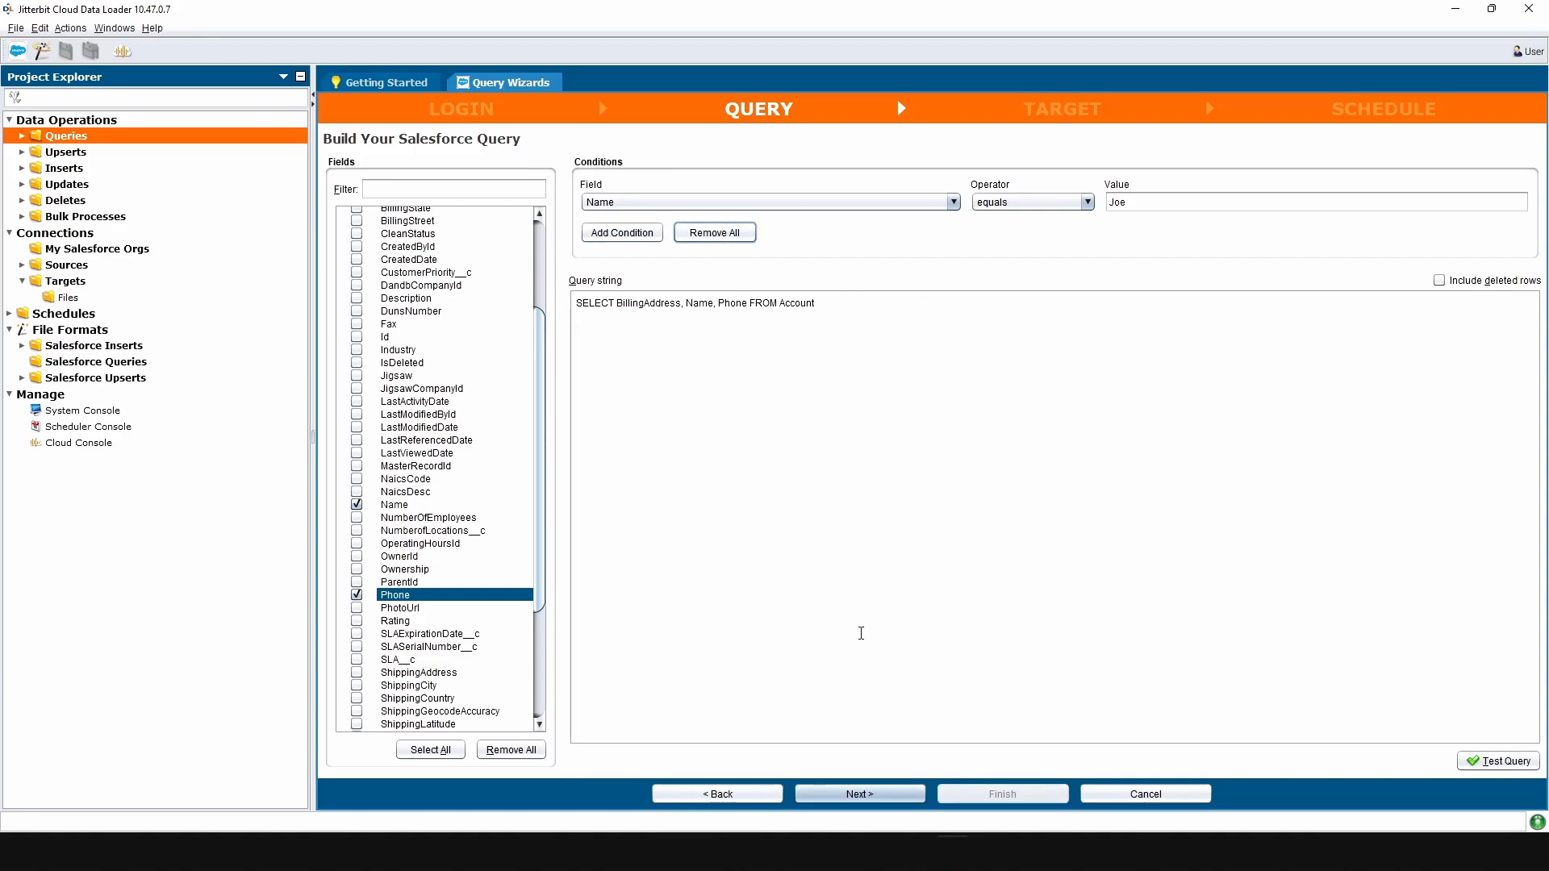
pyautogui.click(867, 792)
pyautogui.click(510, 172)
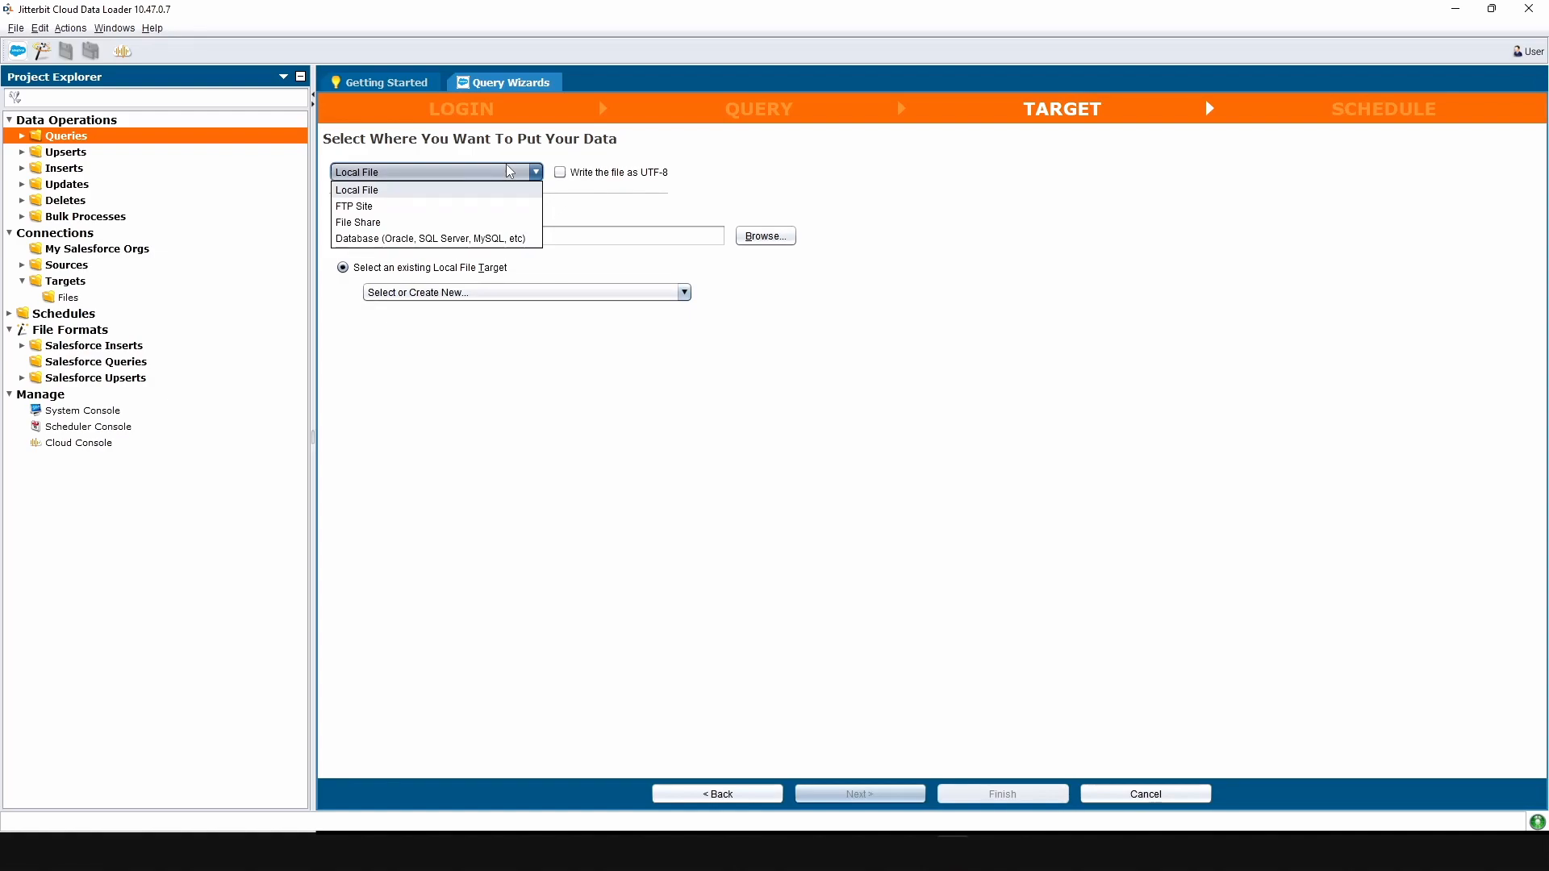
# Create a new Local File target 'Local FIle Save' writing C:\SalesforceToLocal.csv.
pyautogui.click(509, 171)
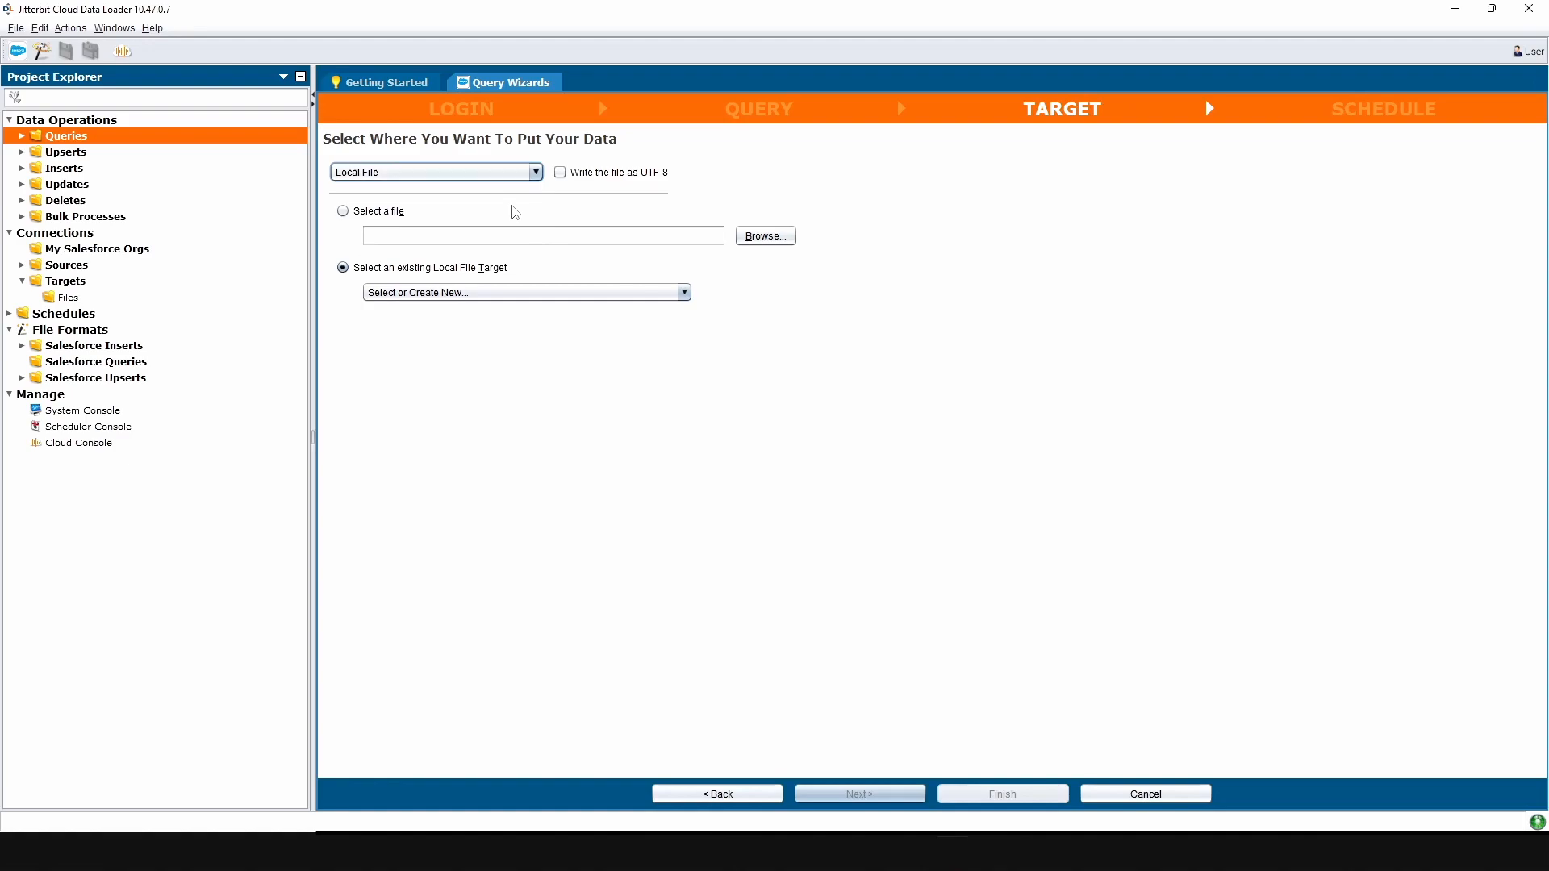
pyautogui.click(526, 295)
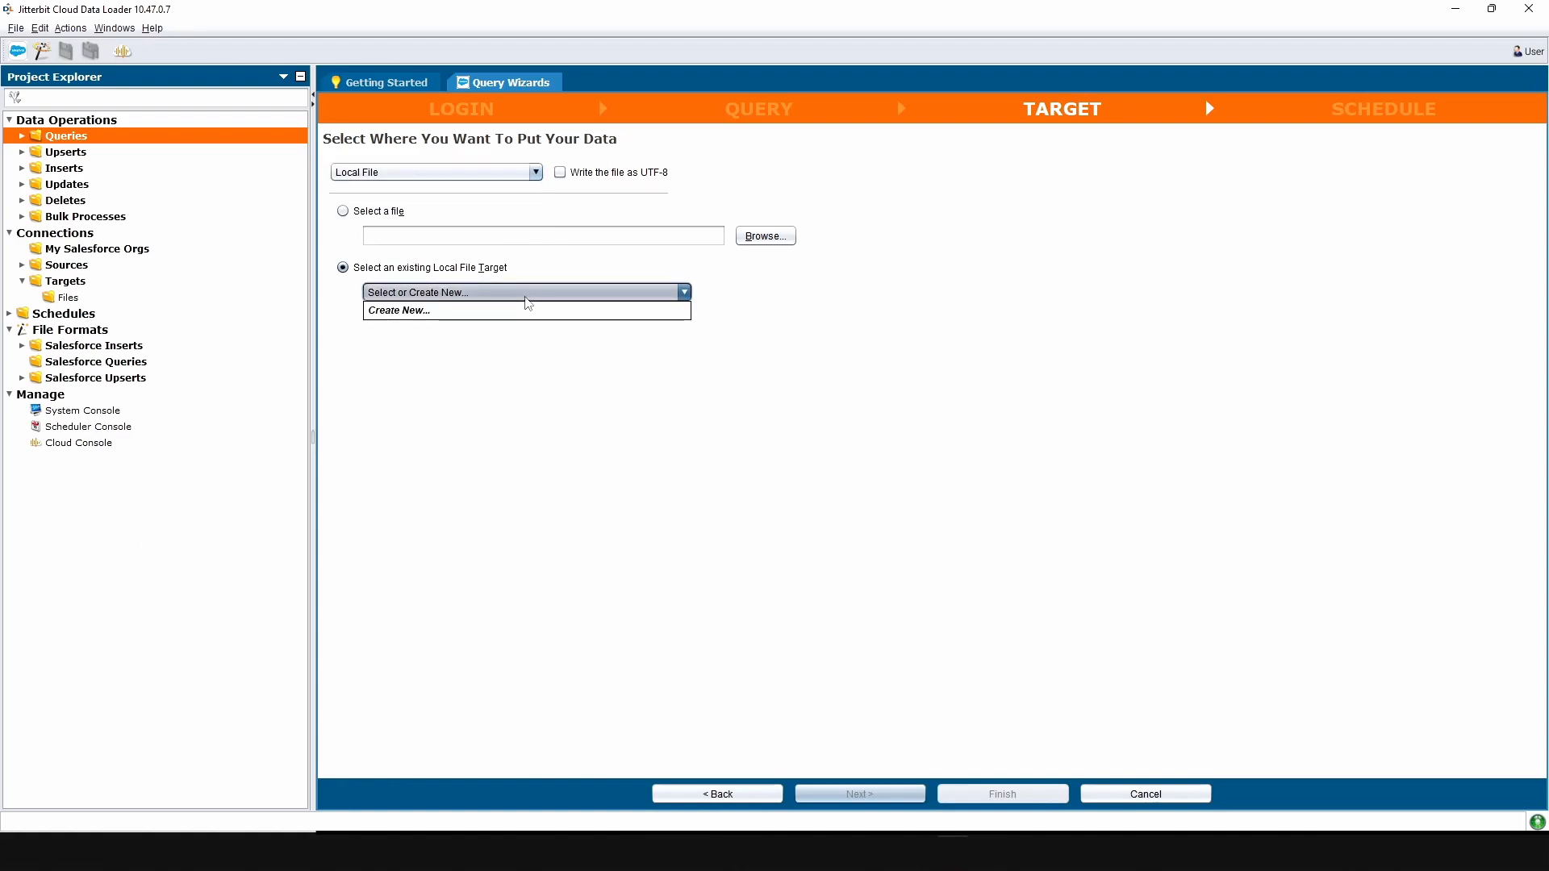
pyautogui.click(525, 314)
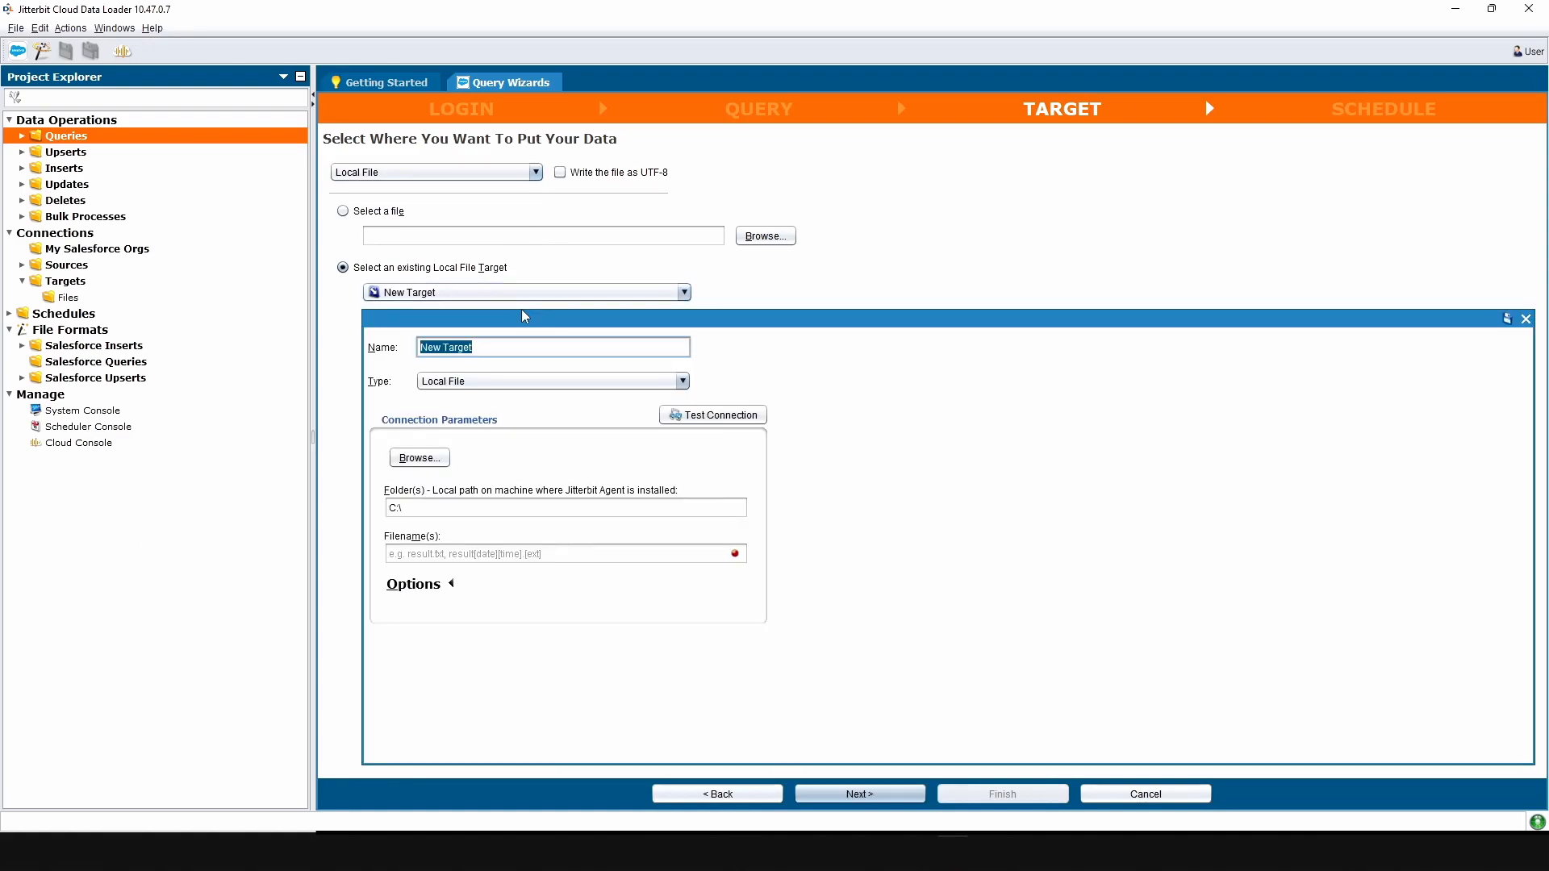
pyautogui.write('Local FIle Save')
pyautogui.click(492, 555)
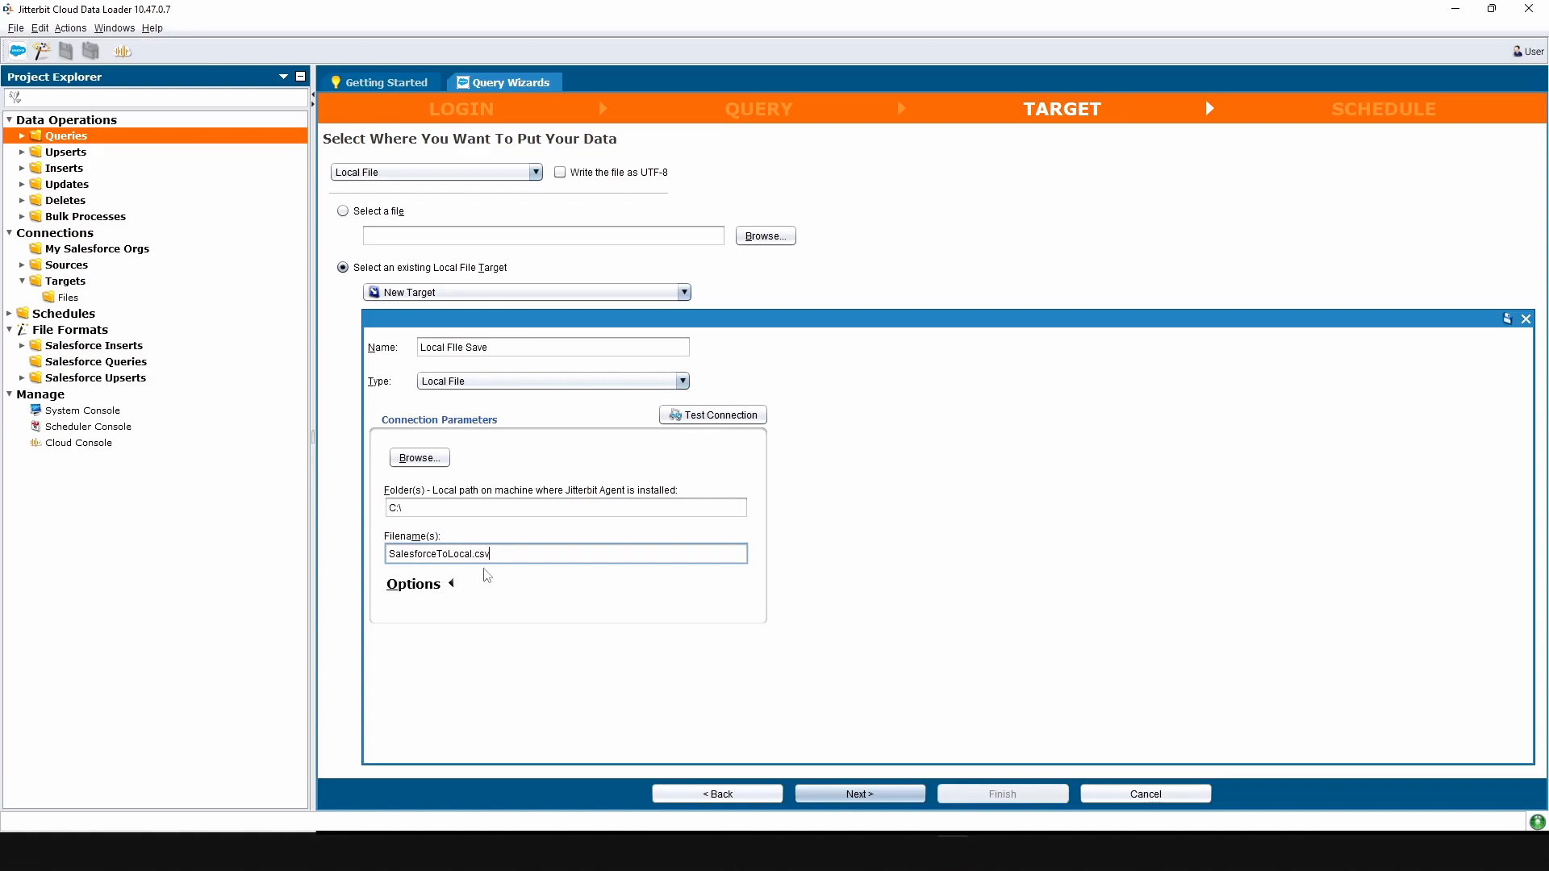
pyautogui.click(451, 584)
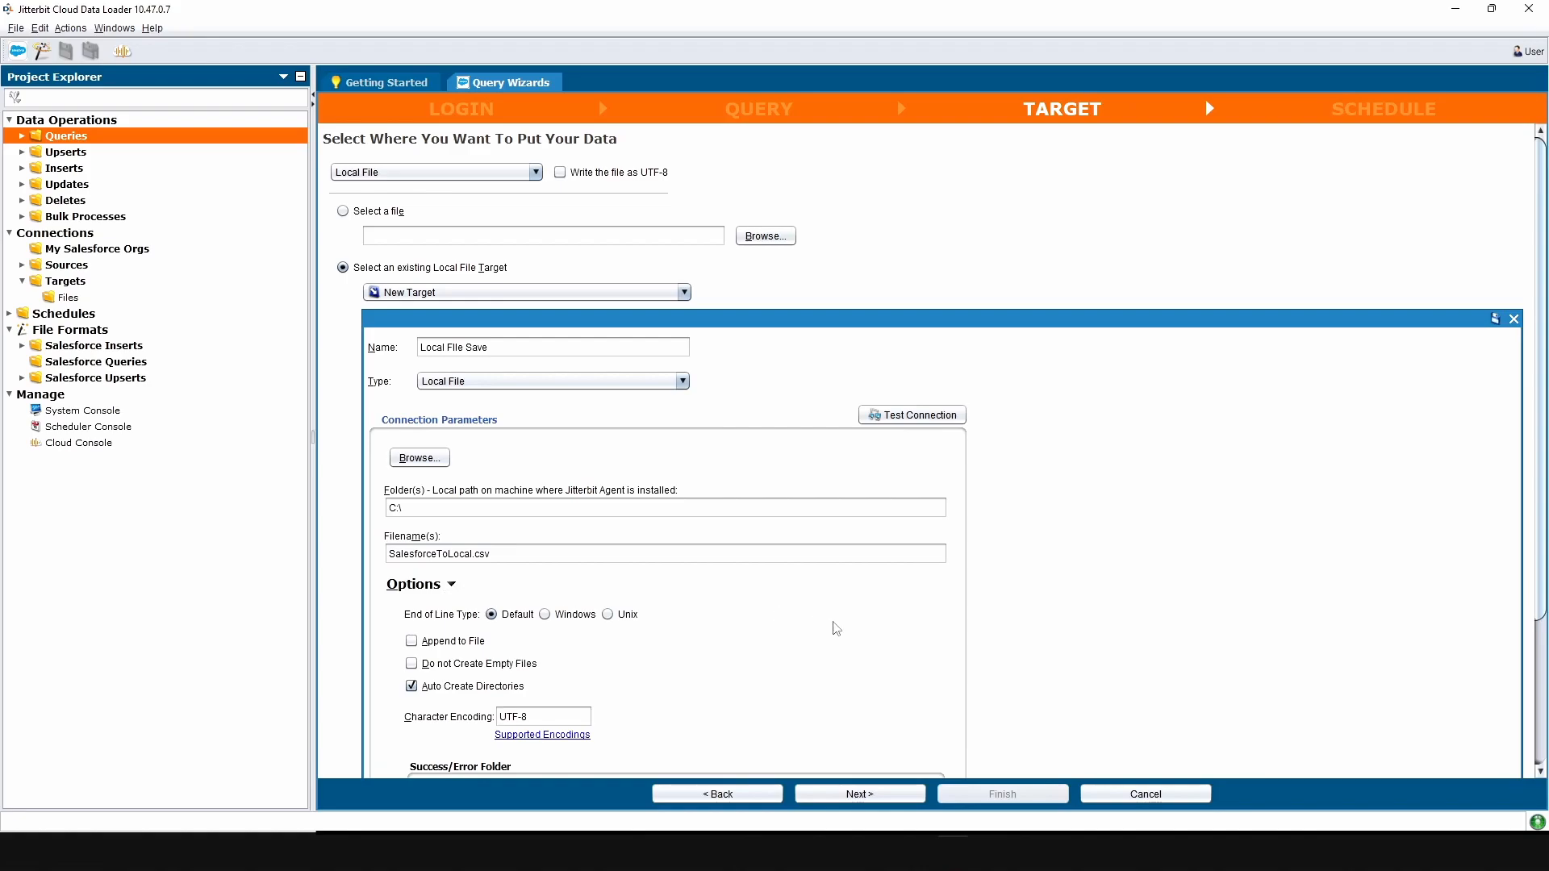
pyautogui.scroll(-5, 837, 628)
pyautogui.scroll(-1, 918, 585)
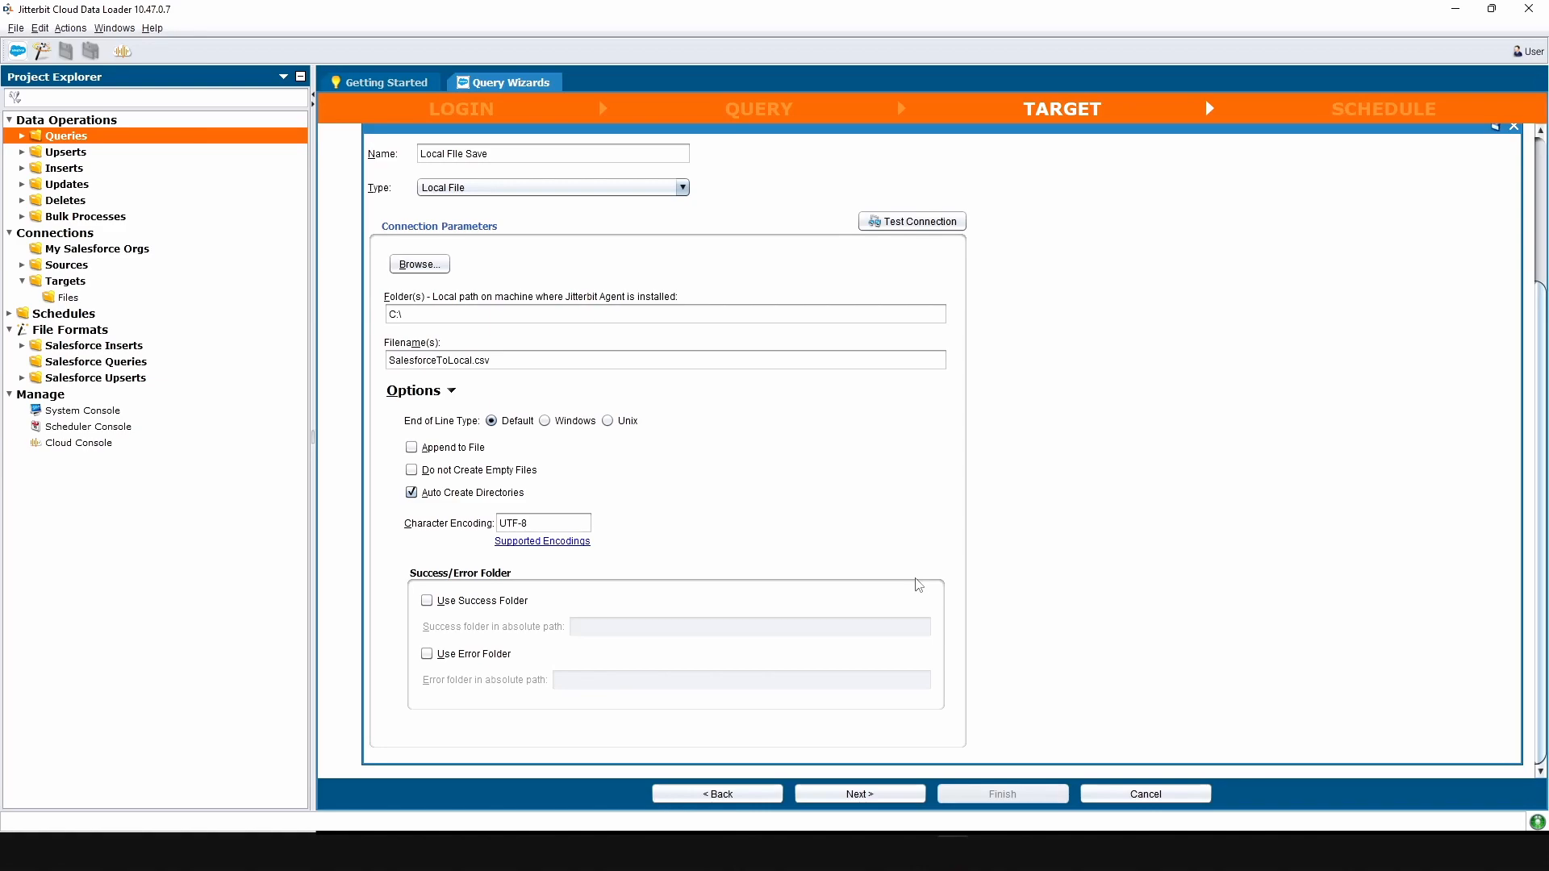
pyautogui.click(860, 794)
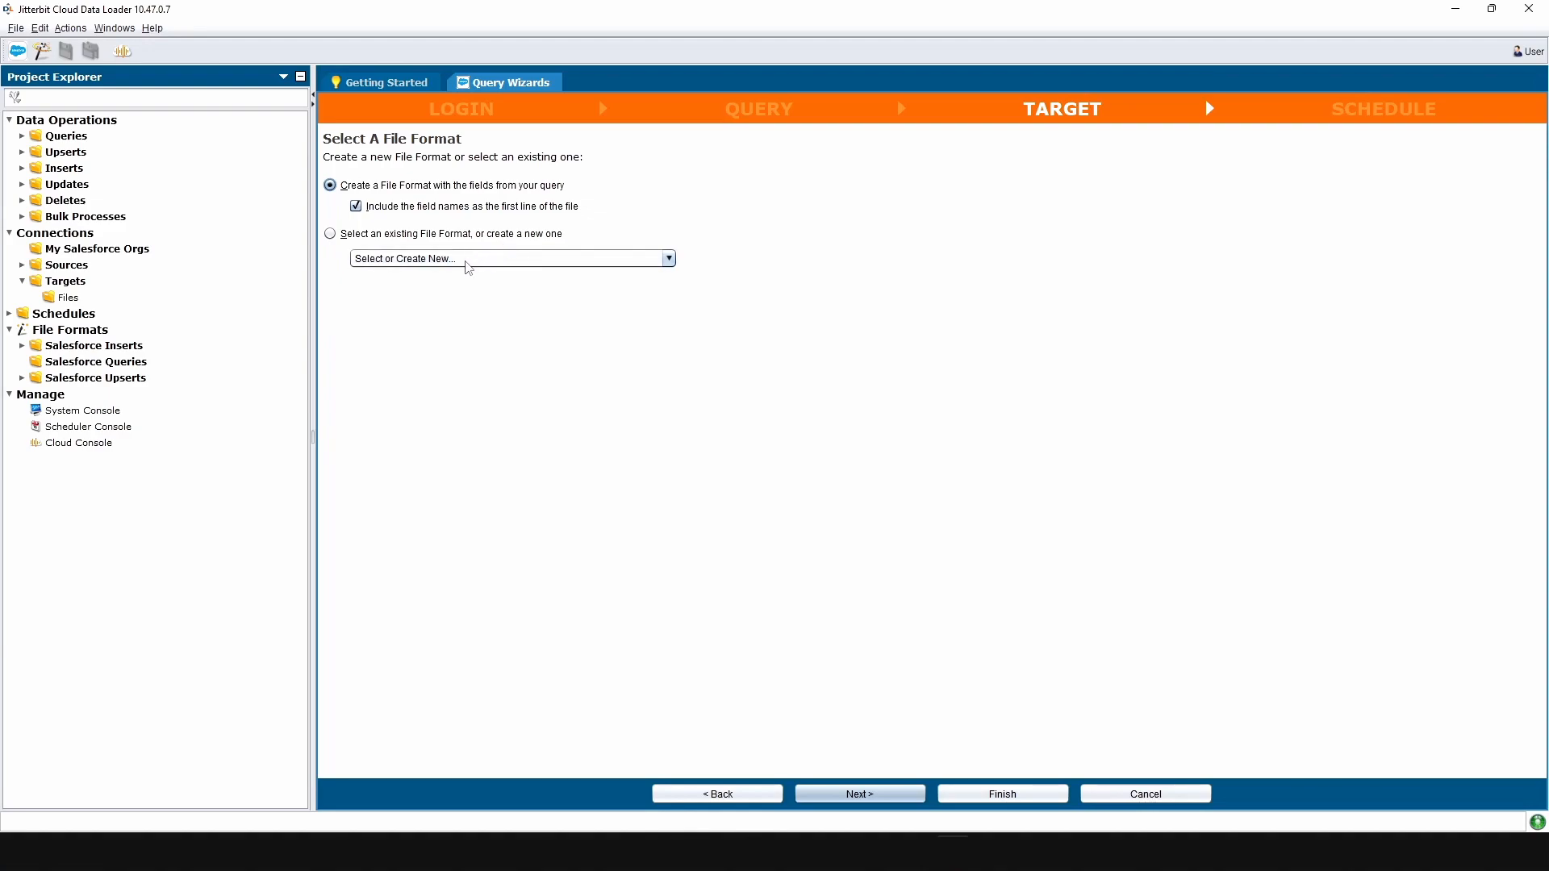
# Build the file format from the query's fields, leave the schedule at None, and finish.
pyautogui.click(466, 260)
pyautogui.click(359, 186)
pyautogui.click(359, 186)
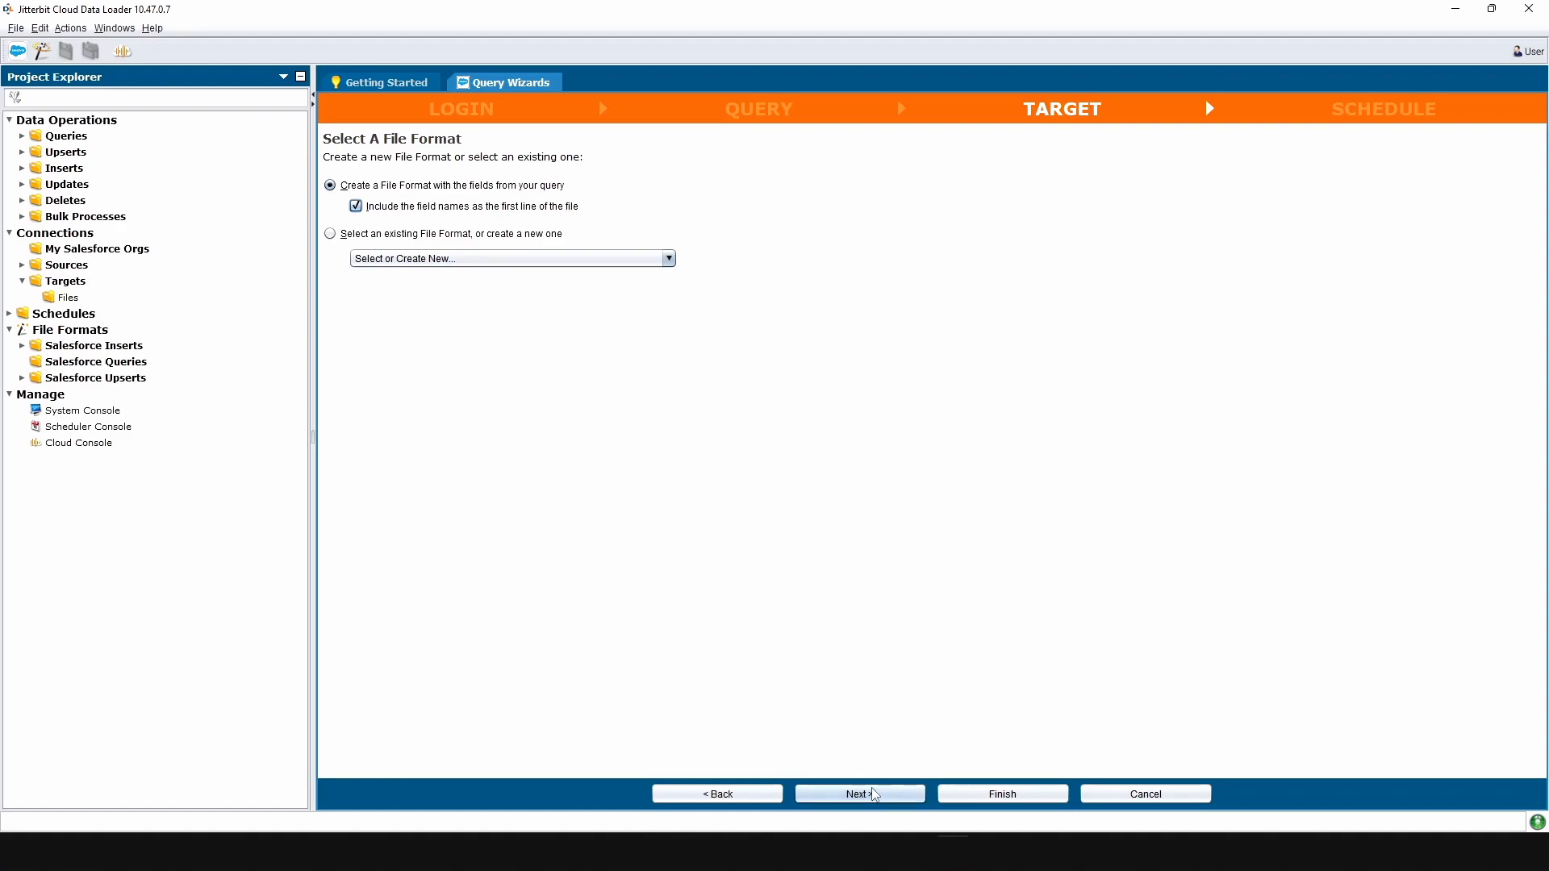
pyautogui.click(861, 794)
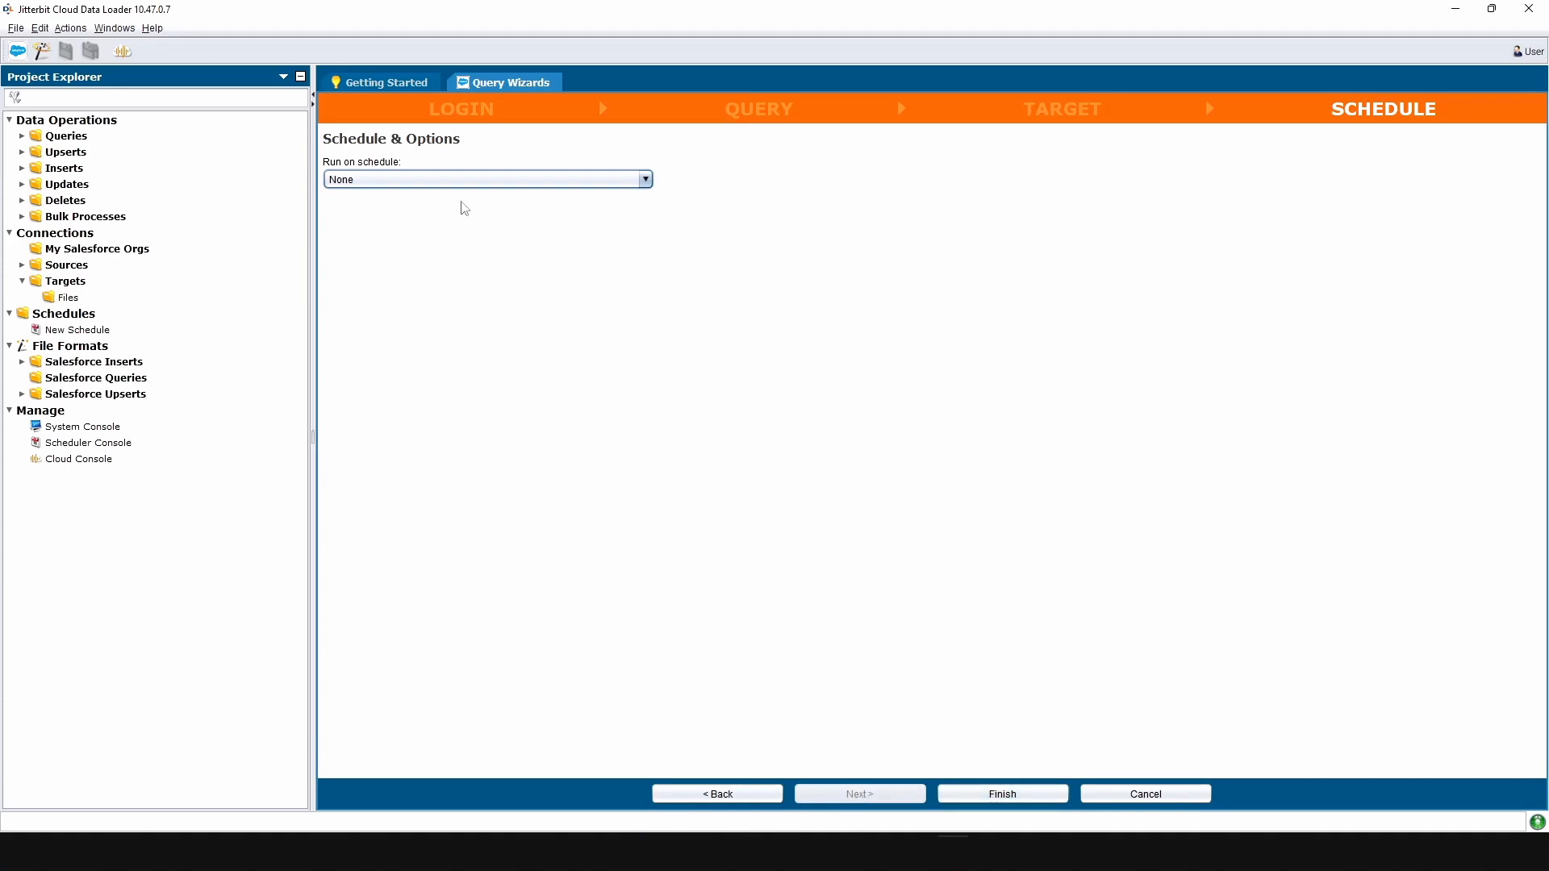
pyautogui.click(1012, 799)
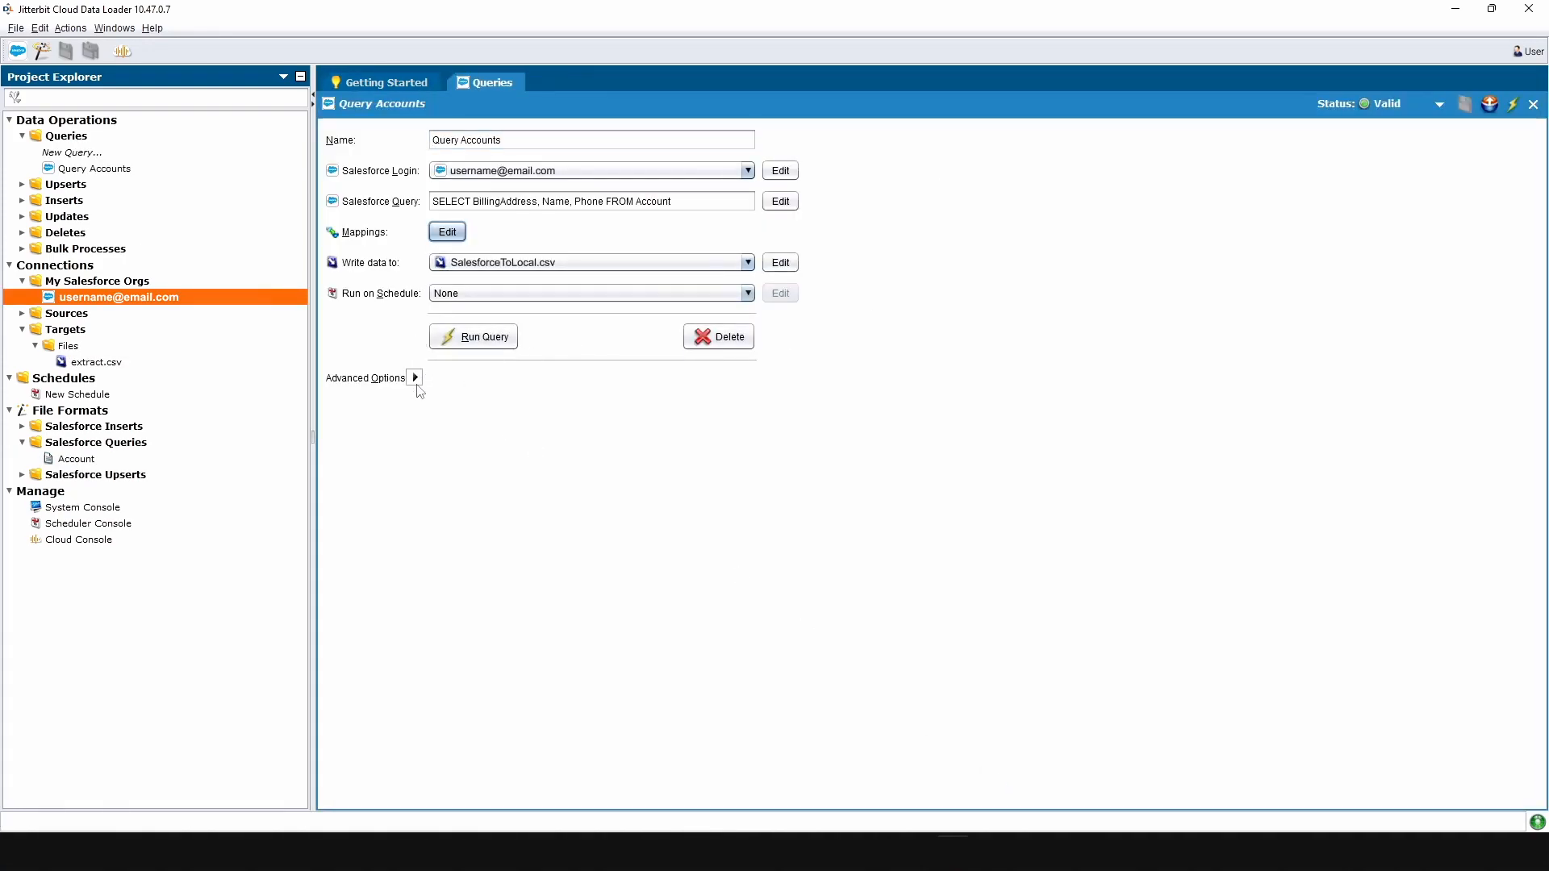
# Run Query Accounts and open its monitor log confirming successful completion.
pyautogui.click(415, 378)
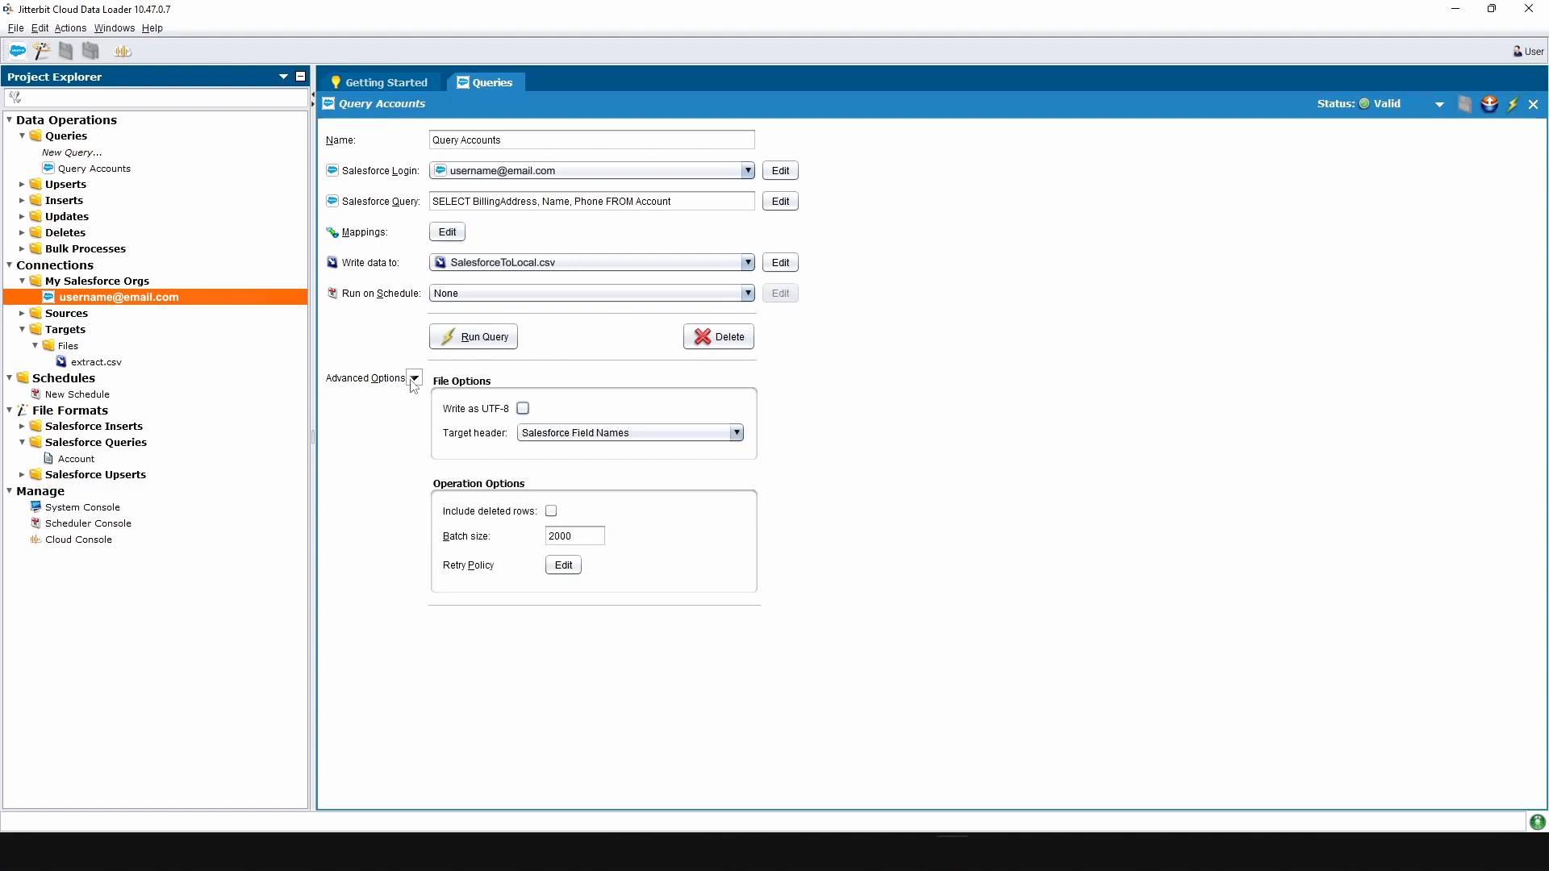
pyautogui.click(490, 339)
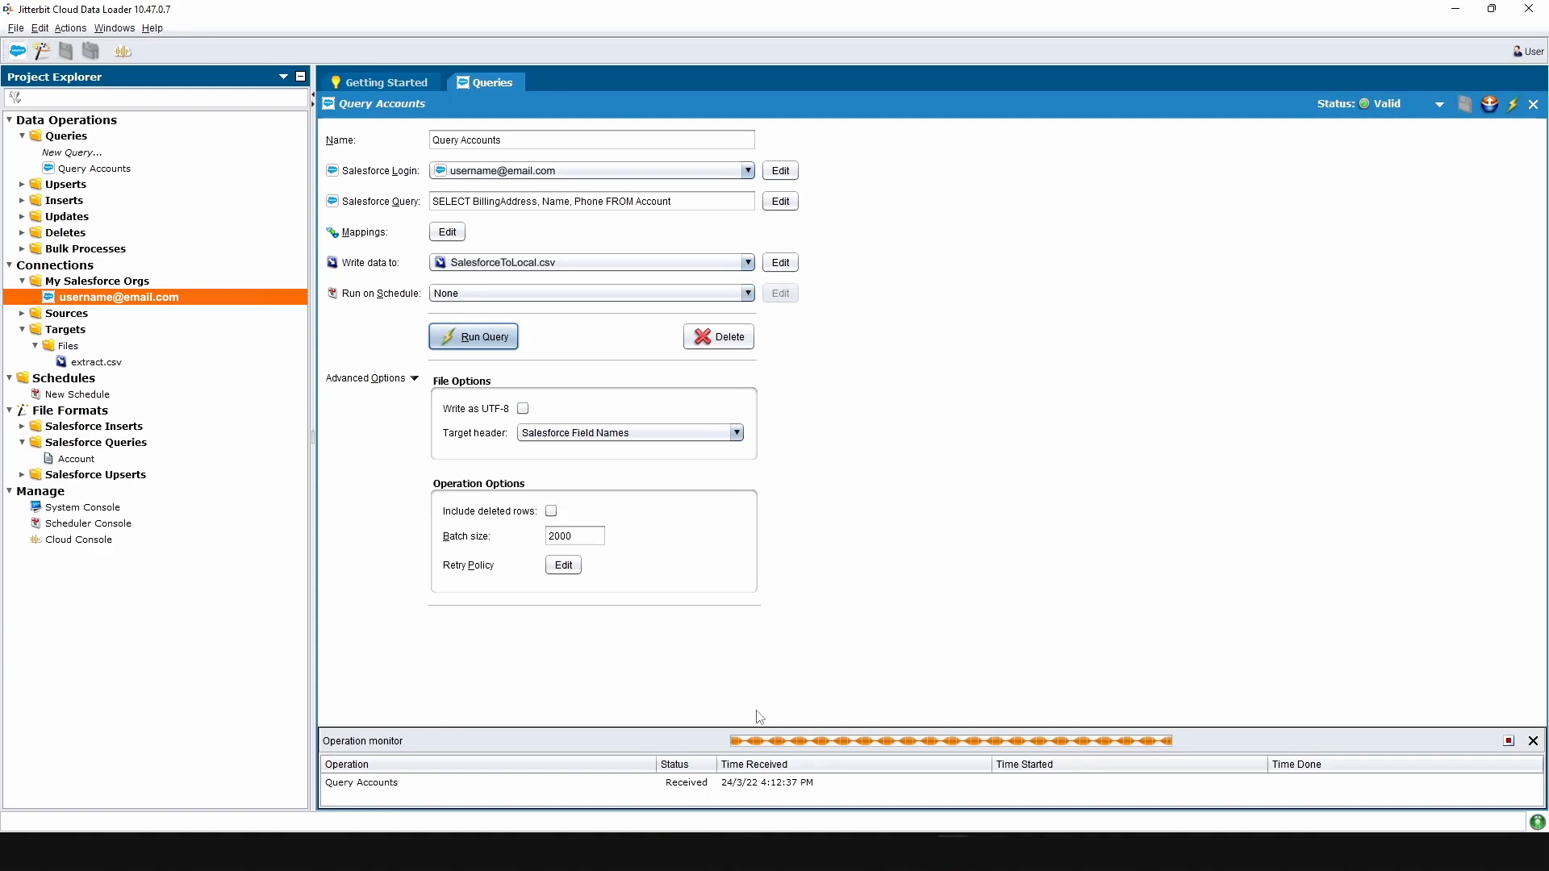
pyautogui.click(452, 787)
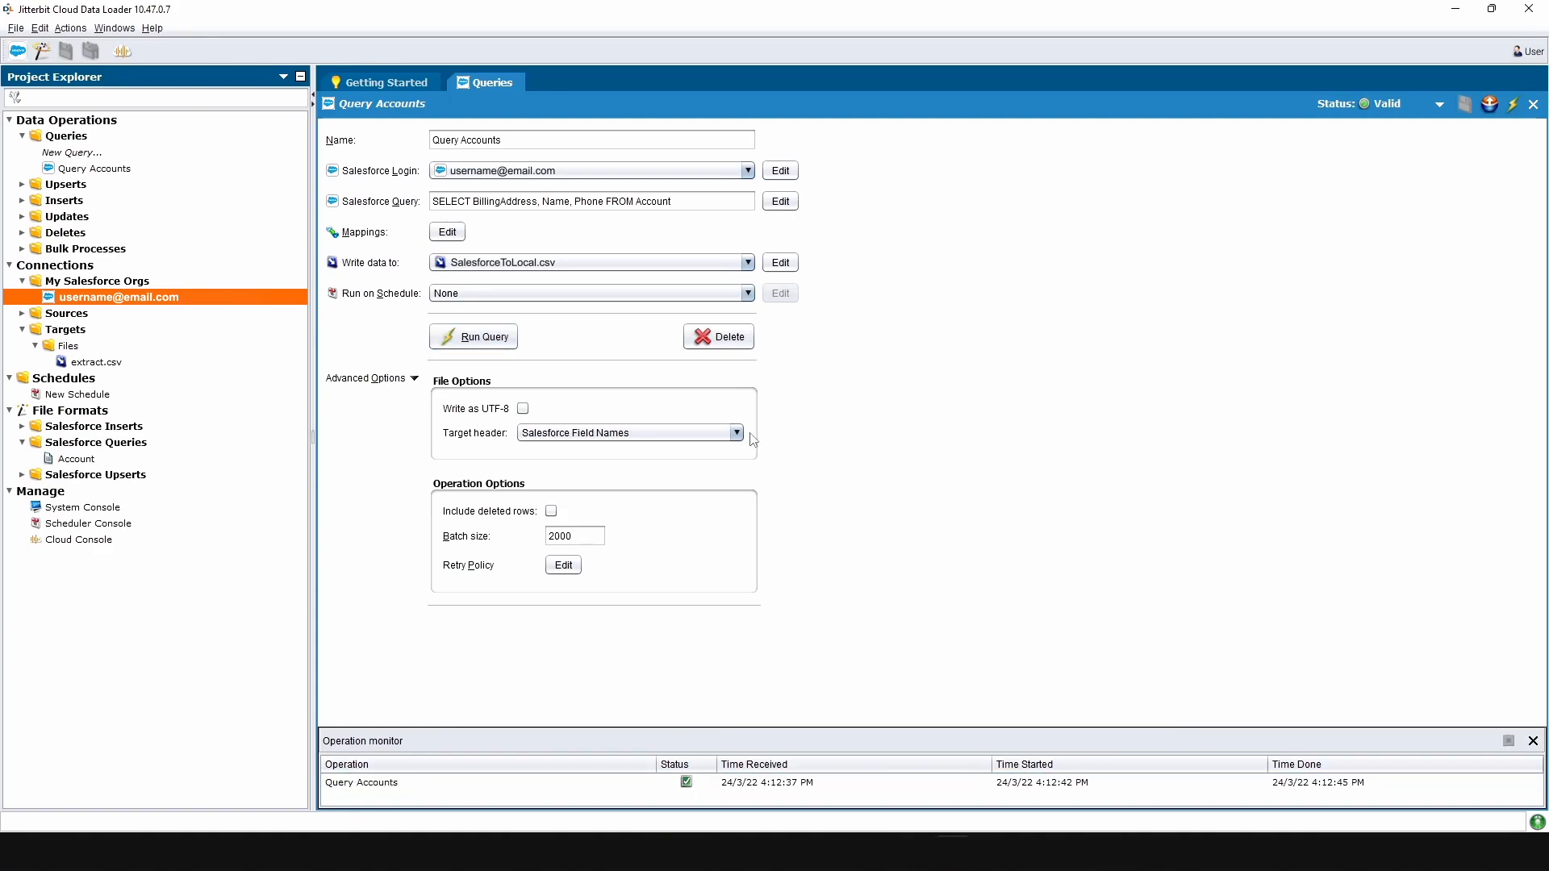
pyautogui.click(361, 782)
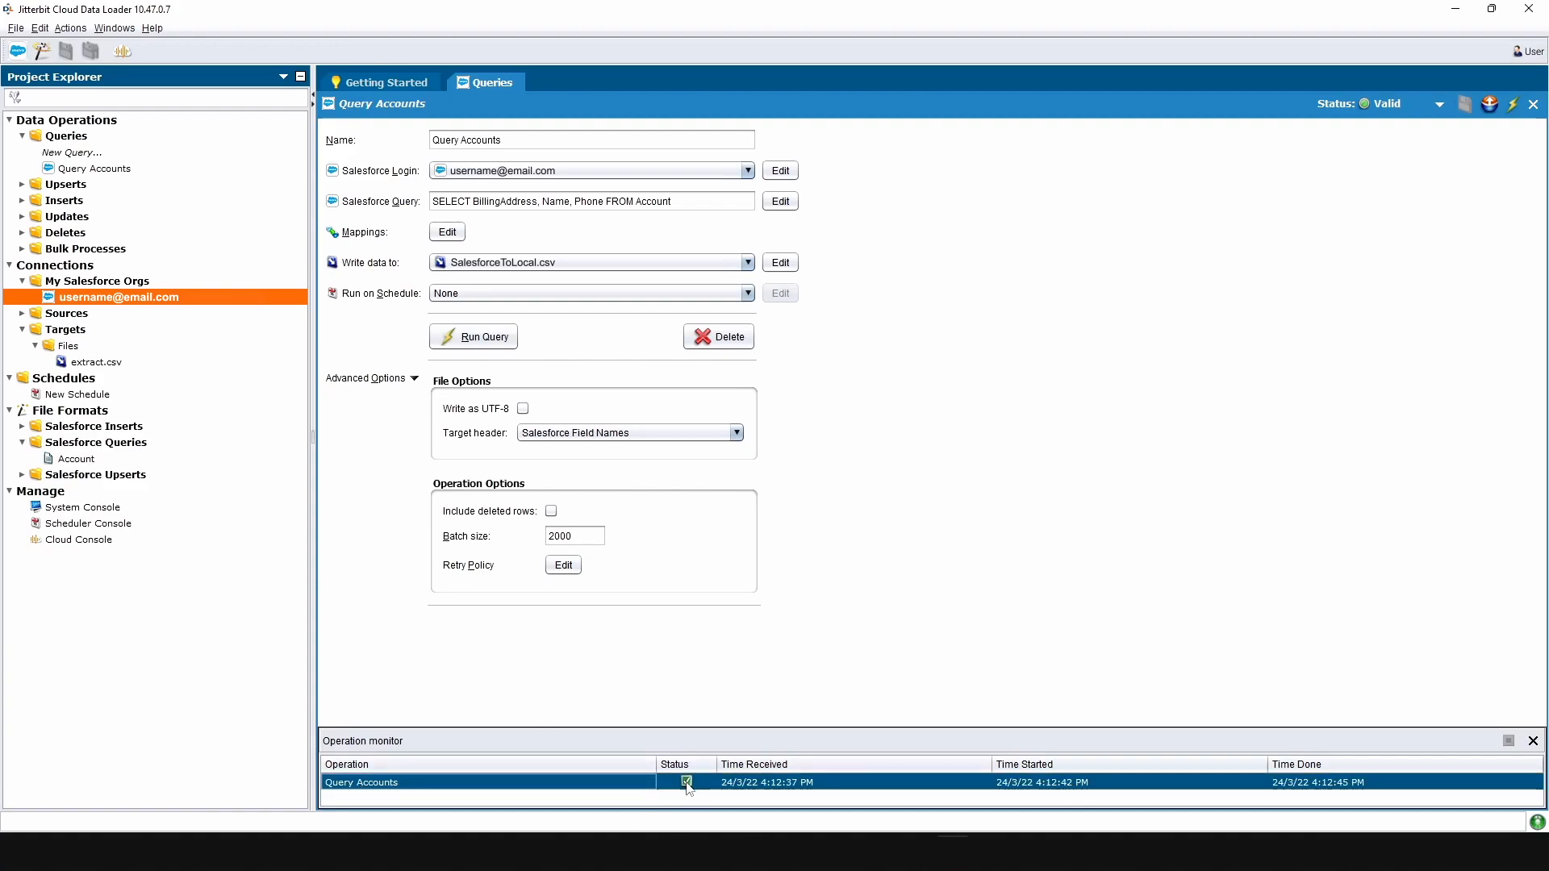
pyautogui.doubleClick(641, 783)
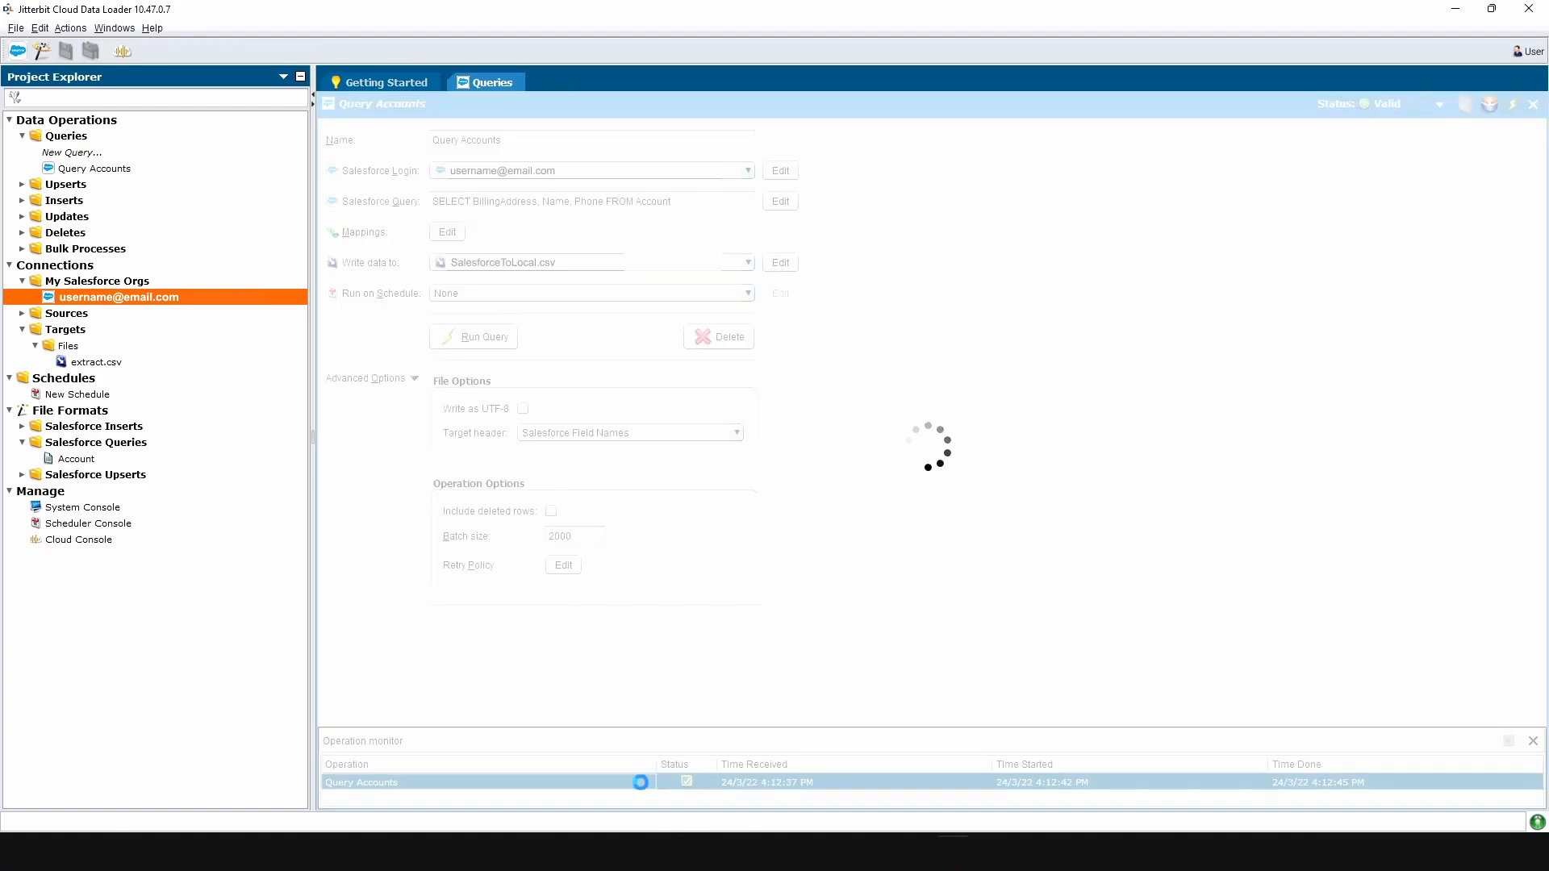
pyautogui.moveTo(895, 398); pyautogui.dragTo(821, 248)
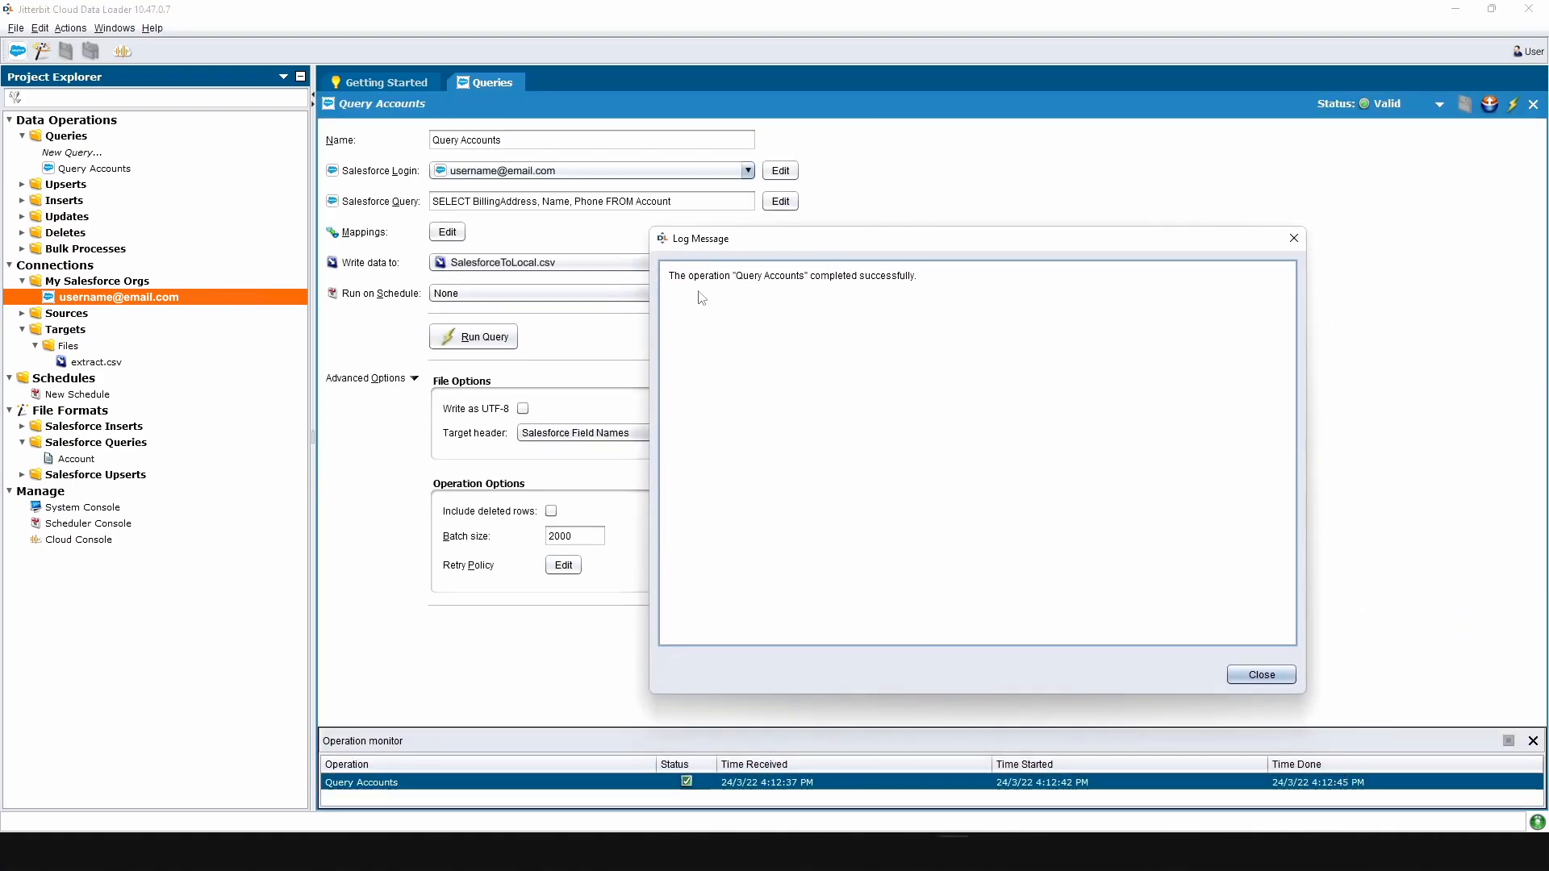